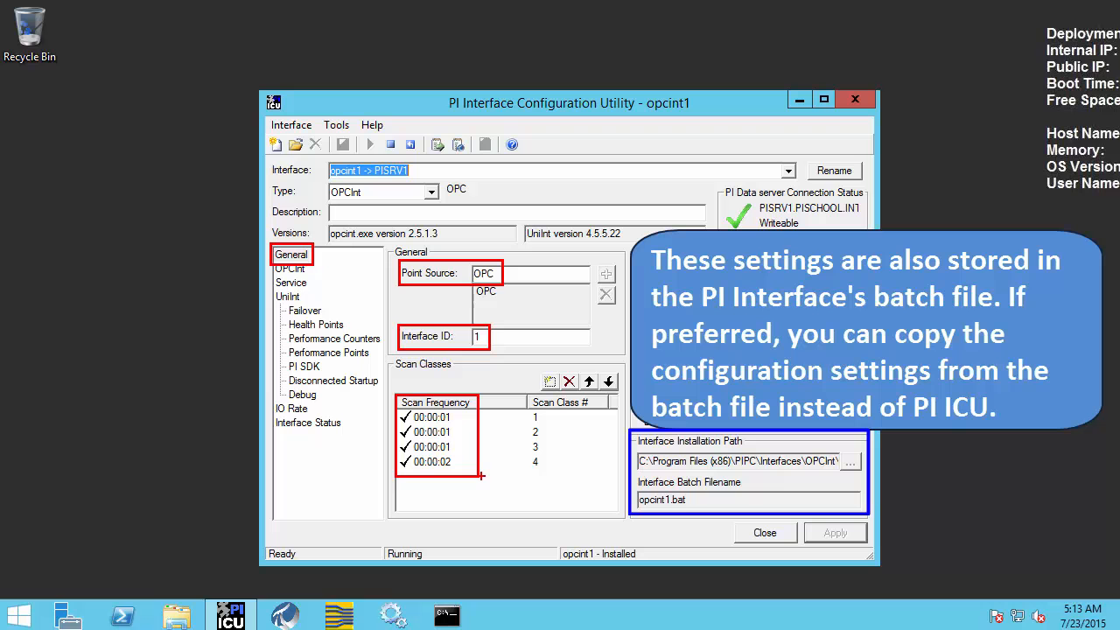
# Review opcint1's OPC server settings, then view its service page listing tcpip and PIBufss dependencies
pyautogui.click(294, 268)
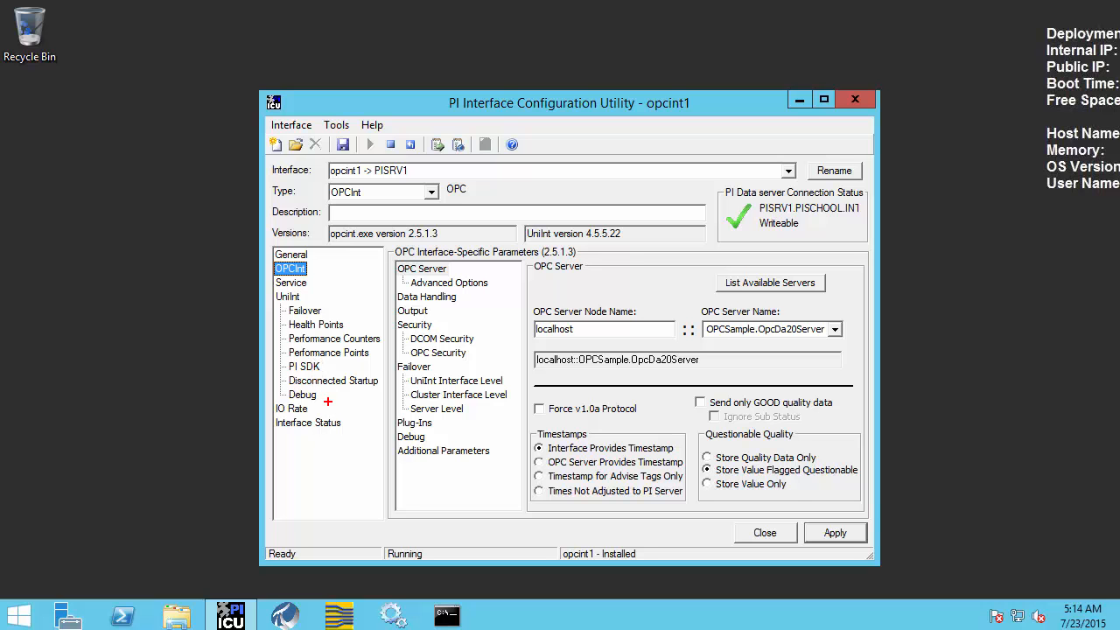
pyautogui.moveTo(534, 321); pyautogui.dragTo(581, 339)
pyautogui.moveTo(702, 320); pyautogui.dragTo(831, 340)
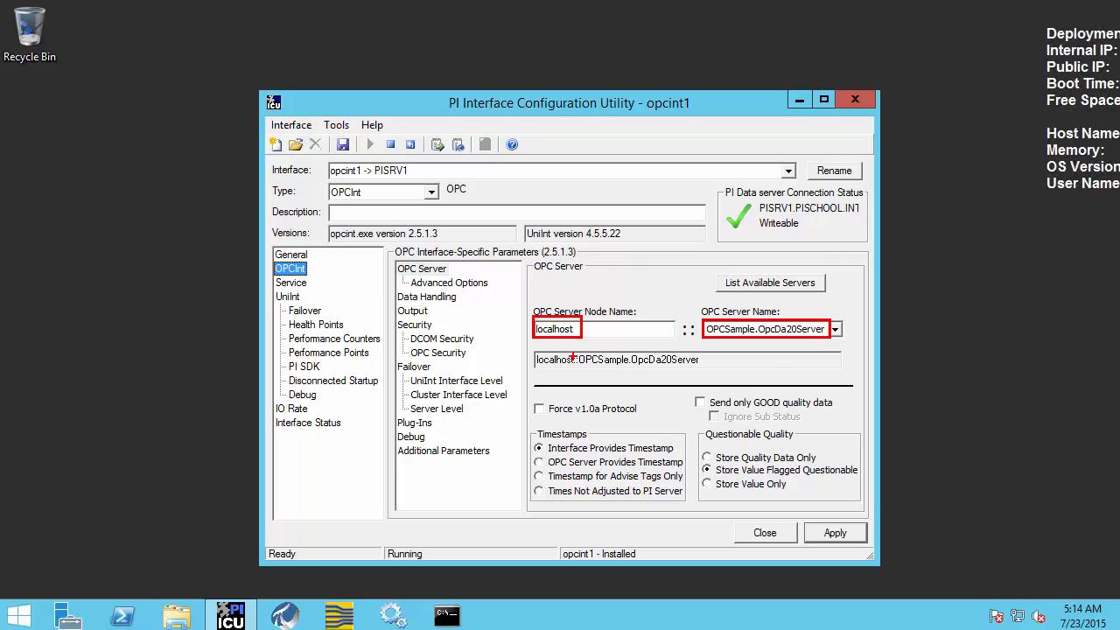
pyautogui.moveTo(536, 341); pyautogui.dragTo(510, 367)
pyautogui.press('Escape')
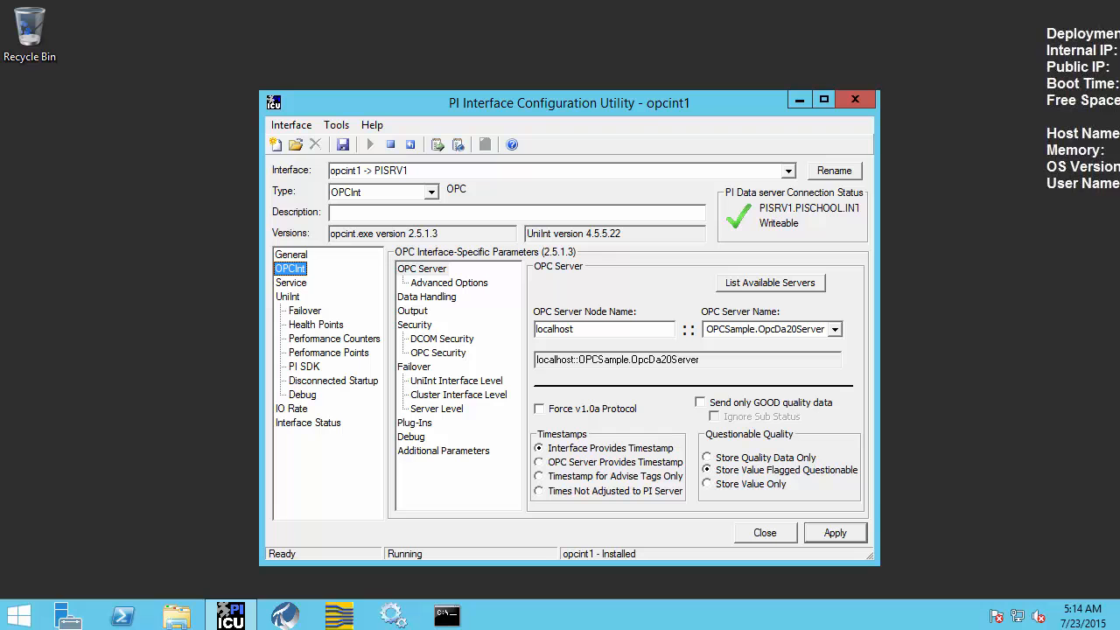
pyautogui.click(293, 285)
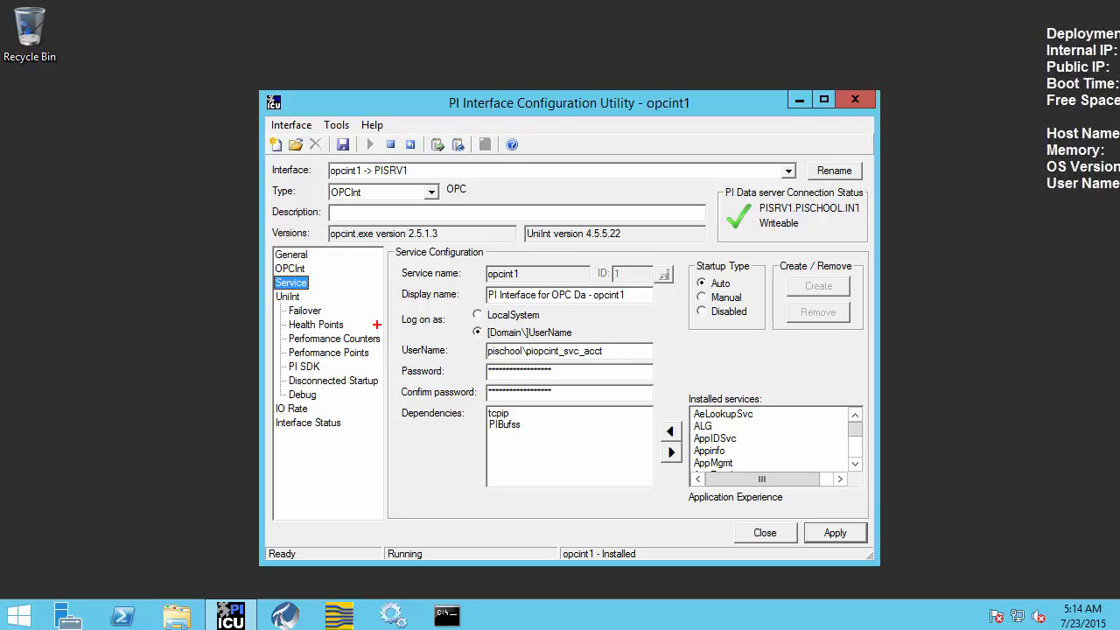
pyautogui.moveTo(482, 283)
pyautogui.mouseDown()
pyautogui.moveTo(545, 304)
pyautogui.moveTo(635, 307)
pyautogui.mouseUp()
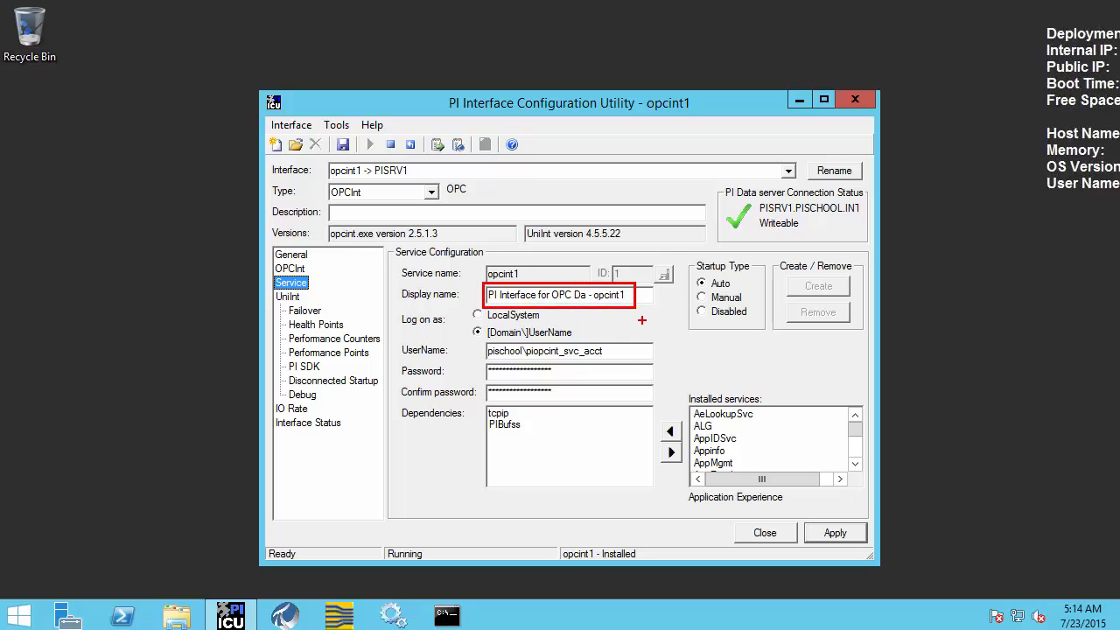
pyautogui.moveTo(480, 340); pyautogui.dragTo(610, 360)
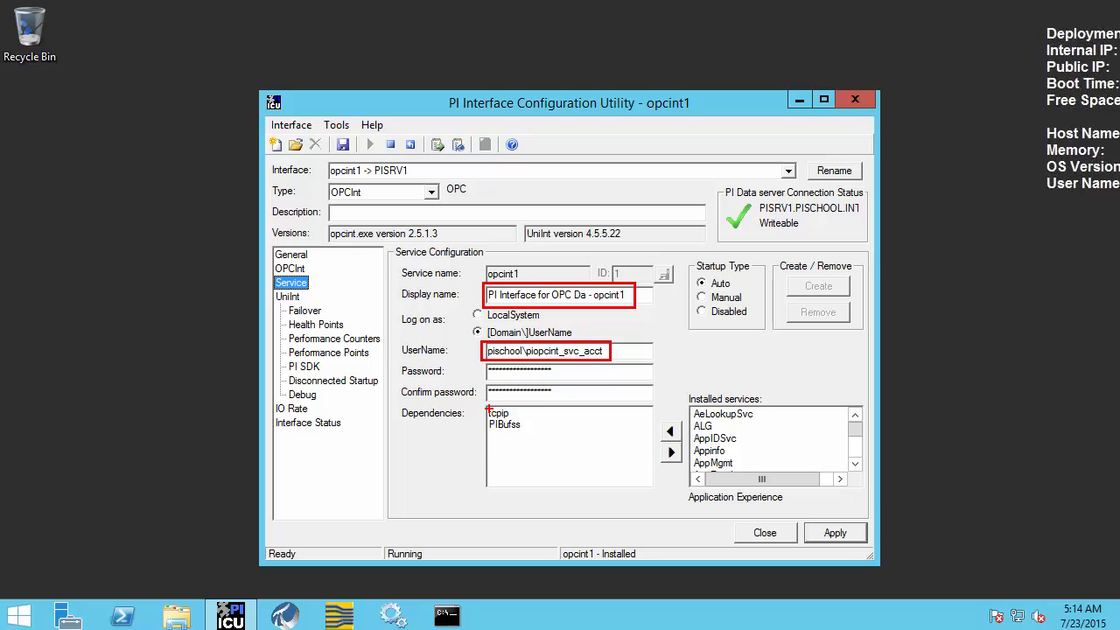
pyautogui.moveTo(485, 405); pyautogui.dragTo(530, 435)
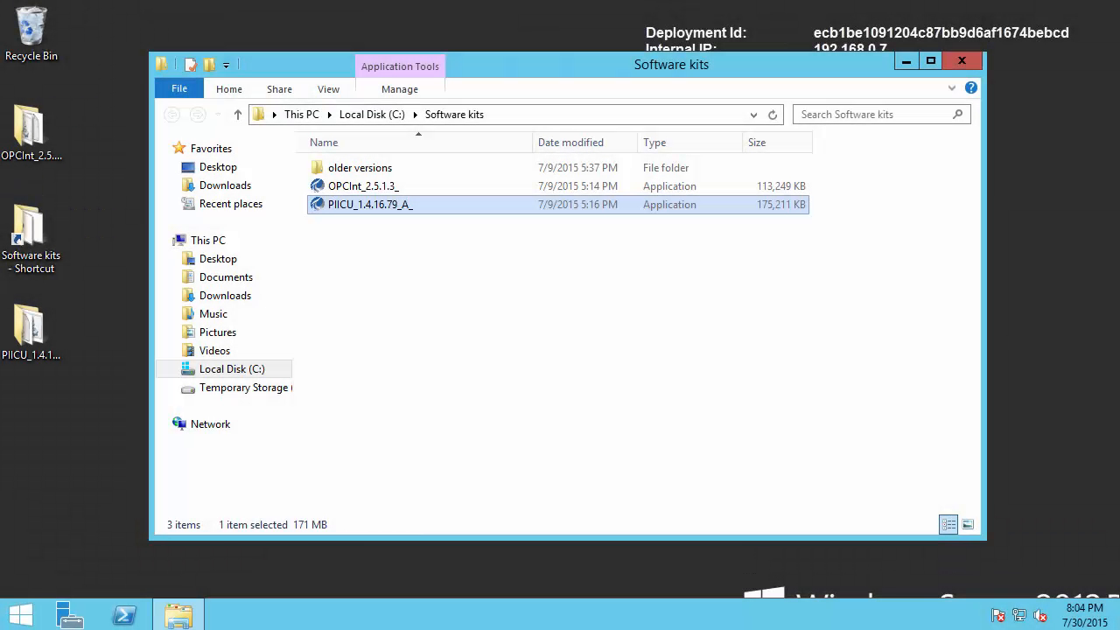
# Search the Start screen for 'interface' and launch PI Interface Configuration Utility
pyautogui.click(21, 614)
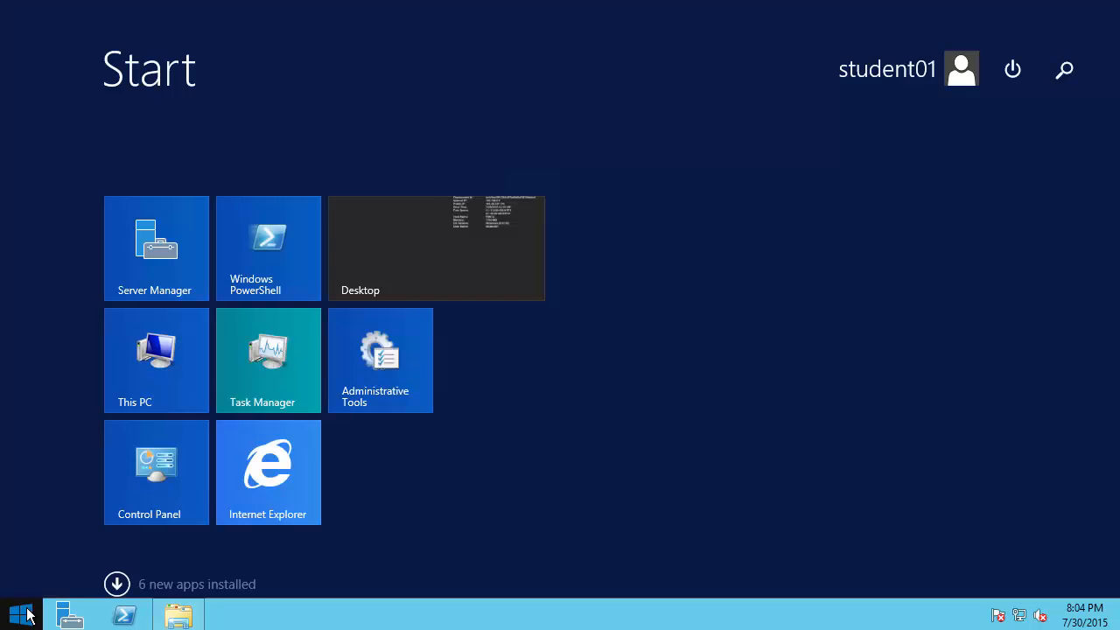
pyautogui.write('interface')
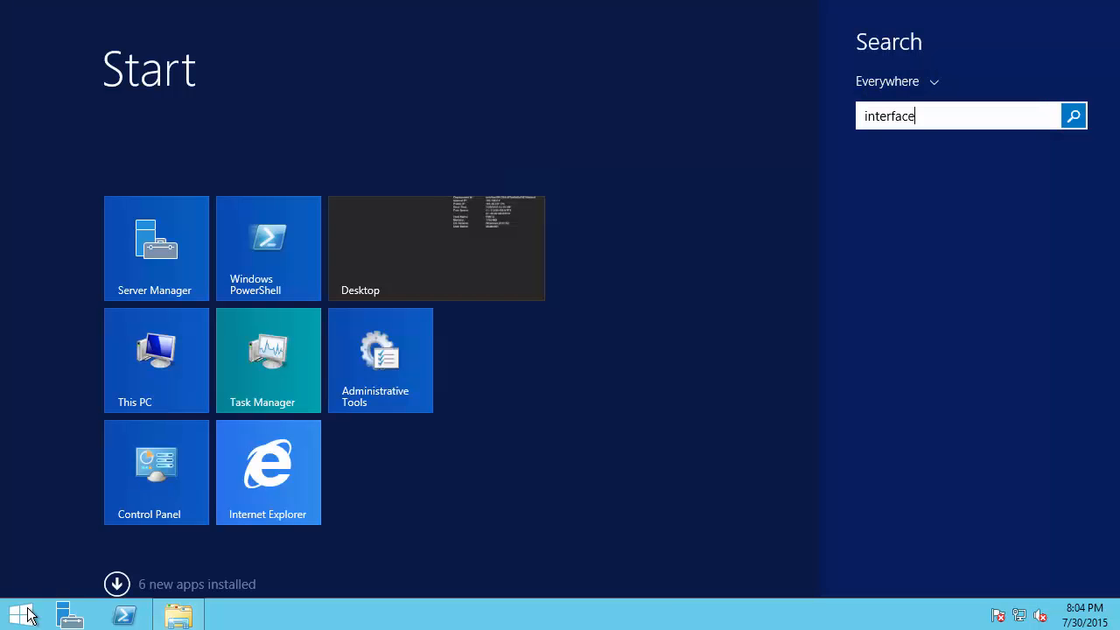
pyautogui.click(977, 176)
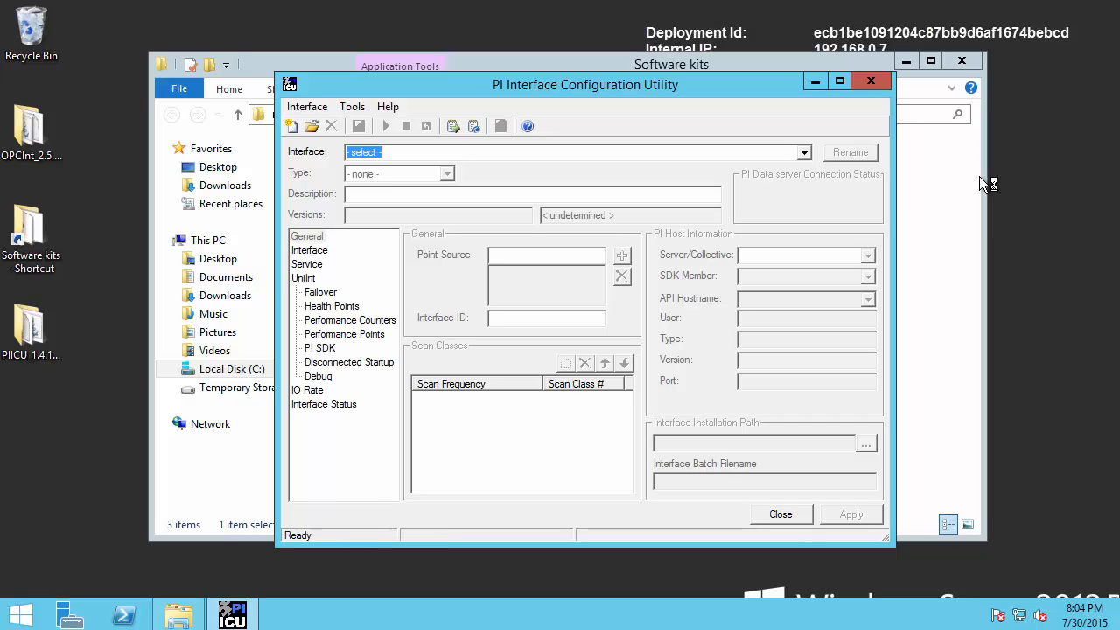
# Import OPCInt.bat_new from the OPCInt folder as a new Windows interface instance
pyautogui.click(306, 107)
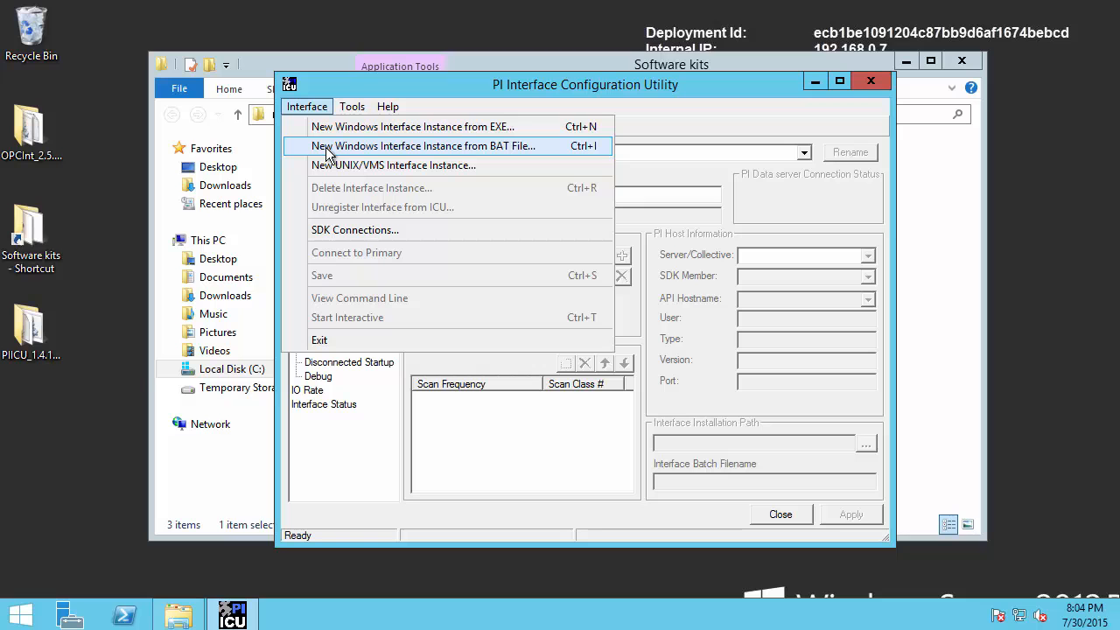
pyautogui.click(467, 146)
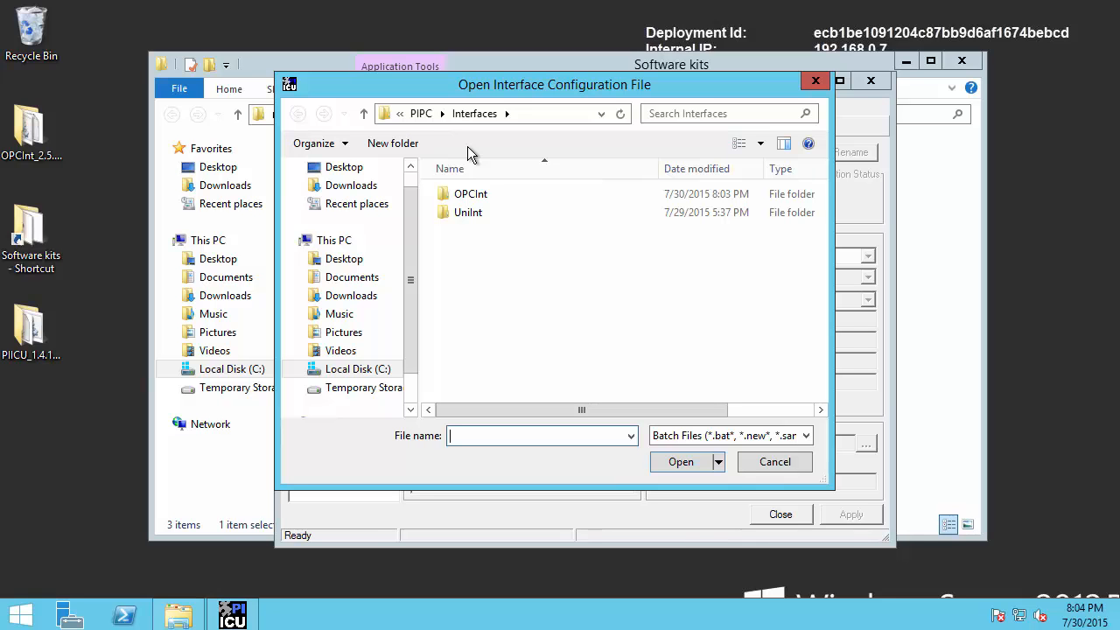
pyautogui.doubleClick(479, 195)
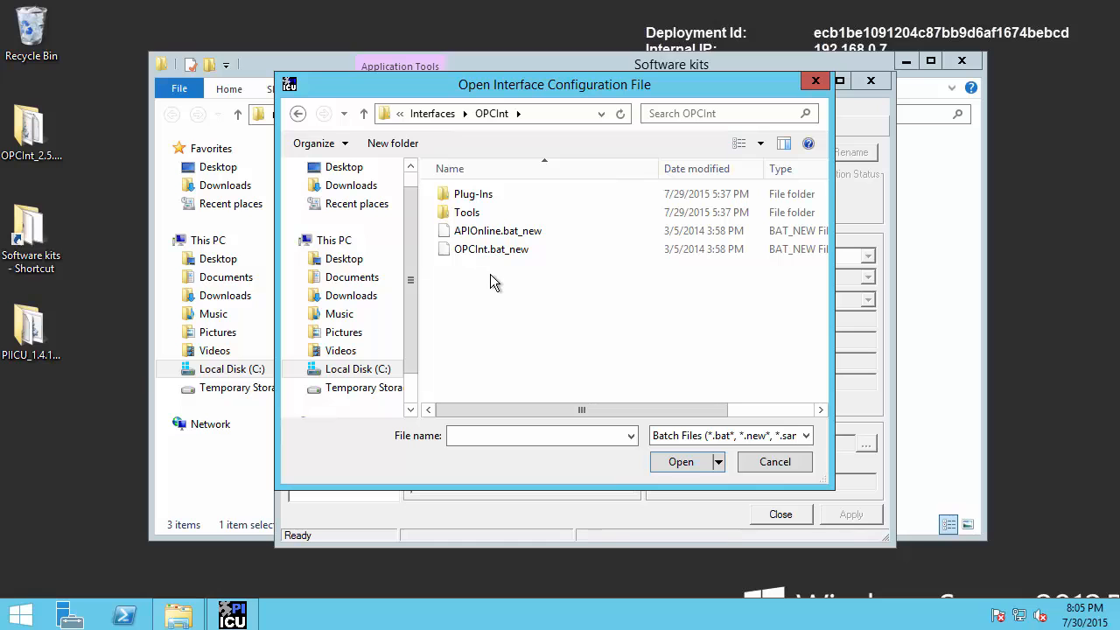
pyautogui.hotkey('ctrl', '2')
pyautogui.moveTo(433, 260); pyautogui.dragTo(539, 239)
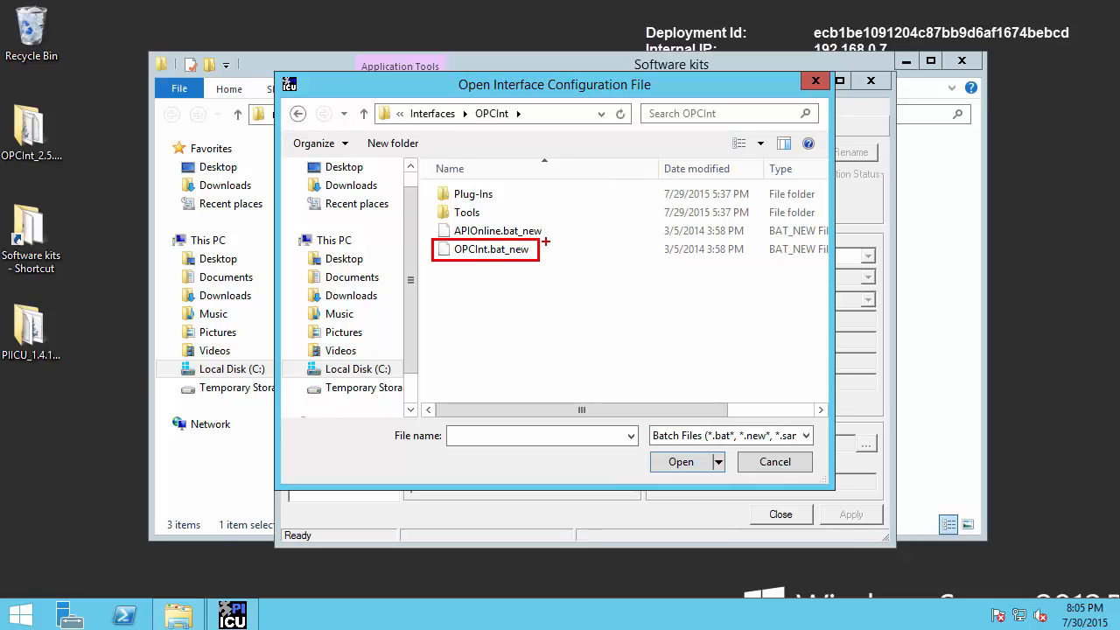
pyautogui.press('Escape')
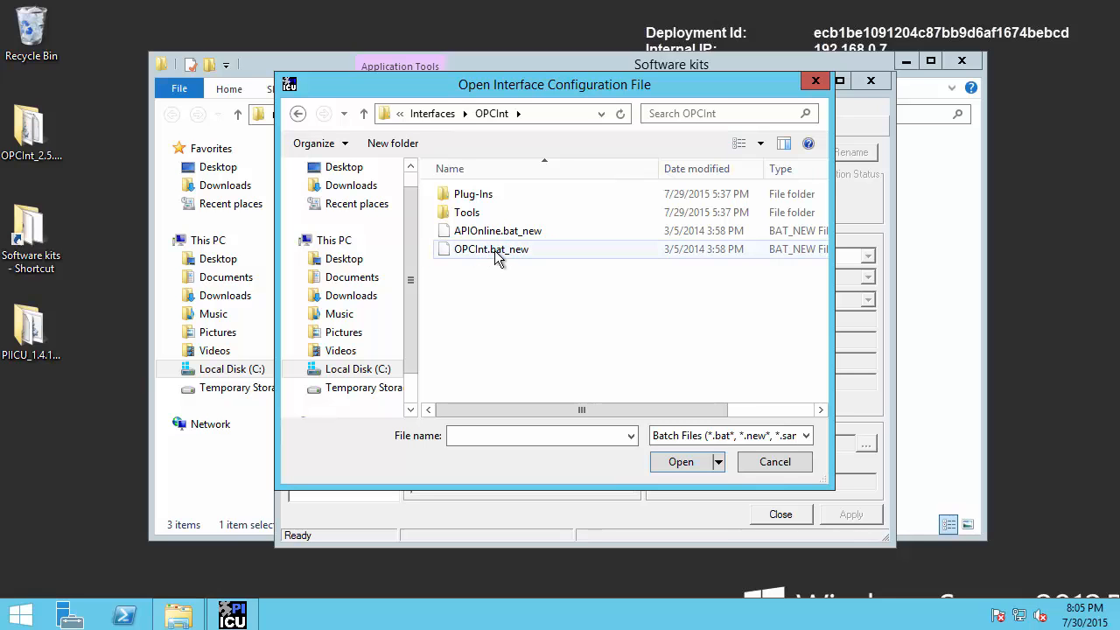
pyautogui.click(492, 251)
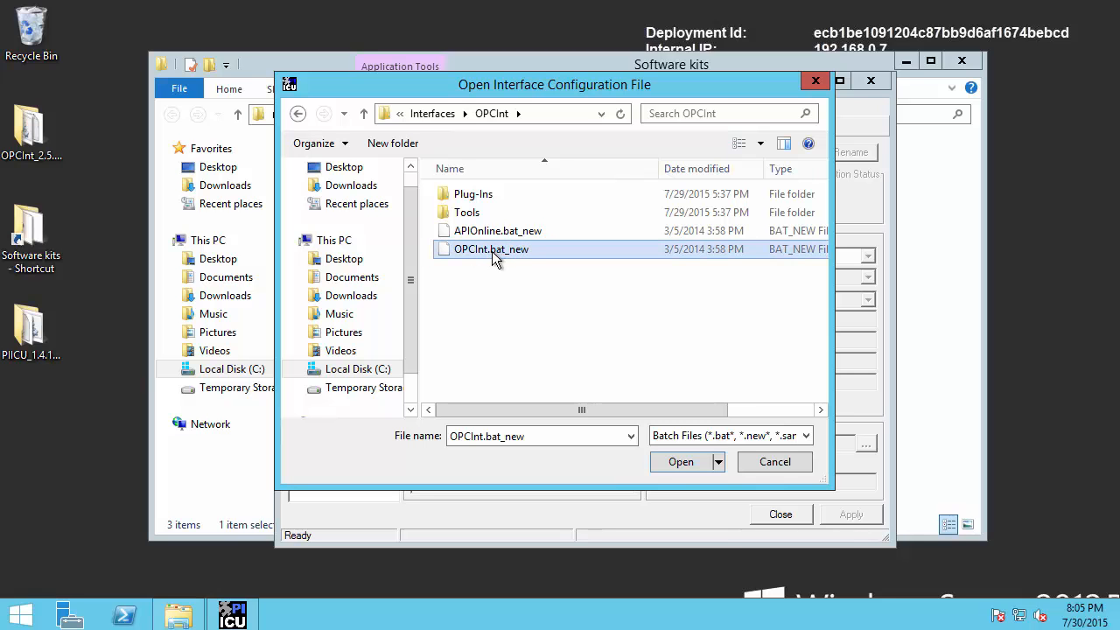
pyautogui.click(679, 462)
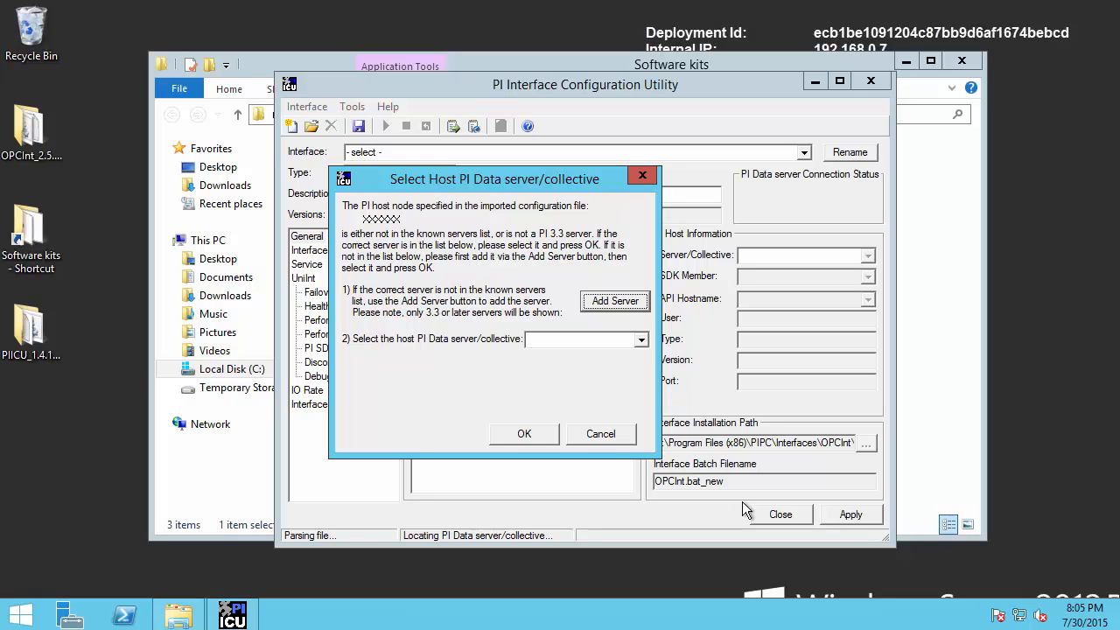
# Host the new interface on the PISRV1 collective through member pisrv2
pyautogui.click(573, 342)
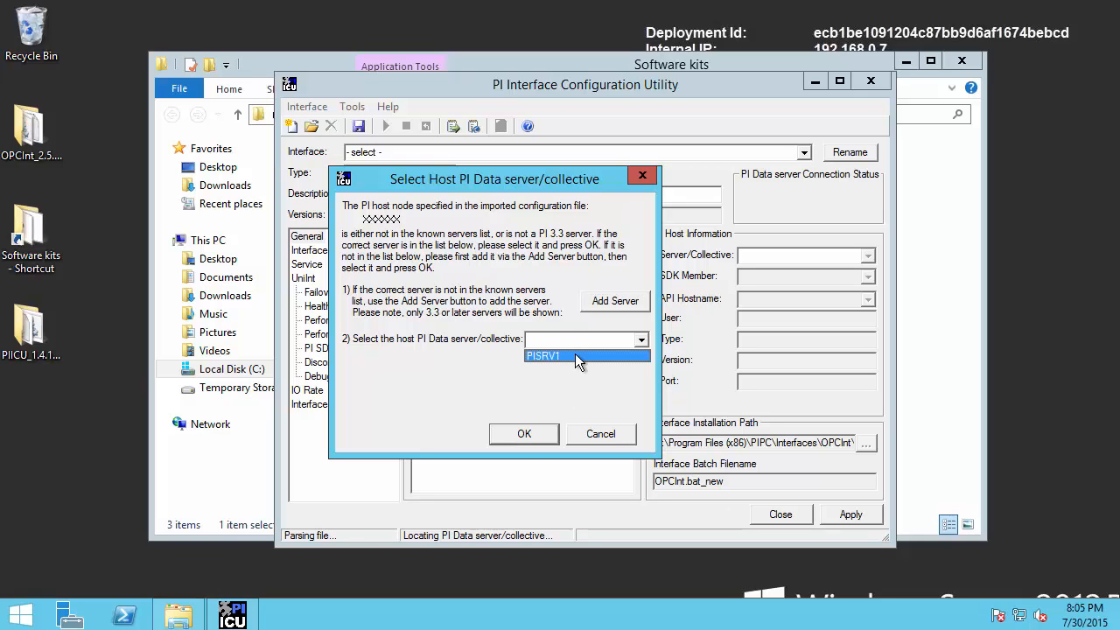
pyautogui.click(574, 354)
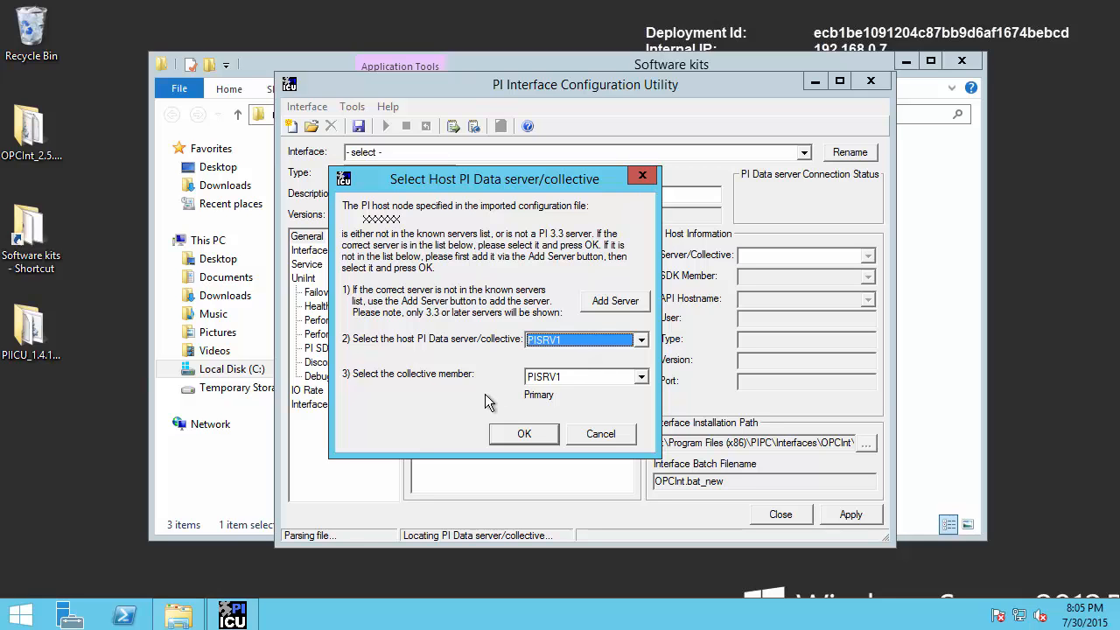
pyautogui.click(548, 380)
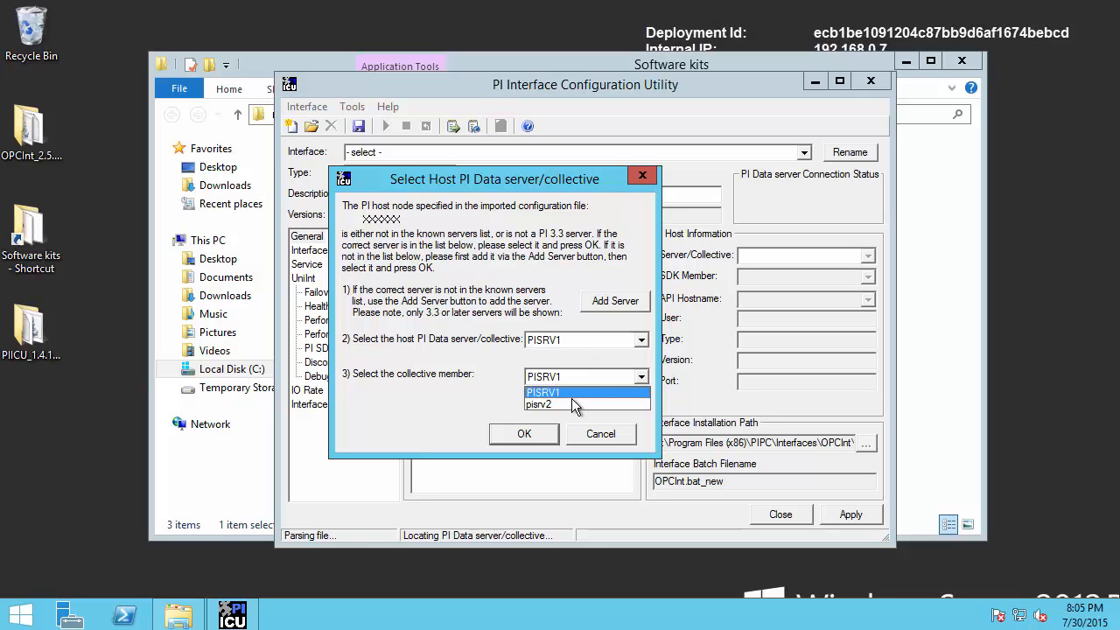
pyautogui.click(573, 405)
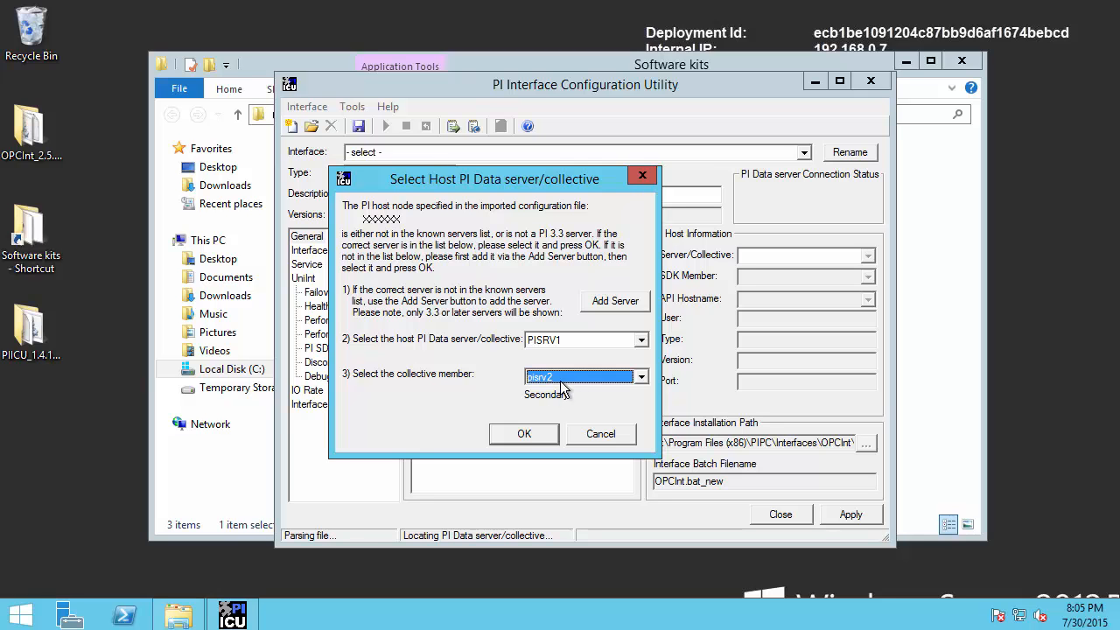
pyautogui.click(528, 432)
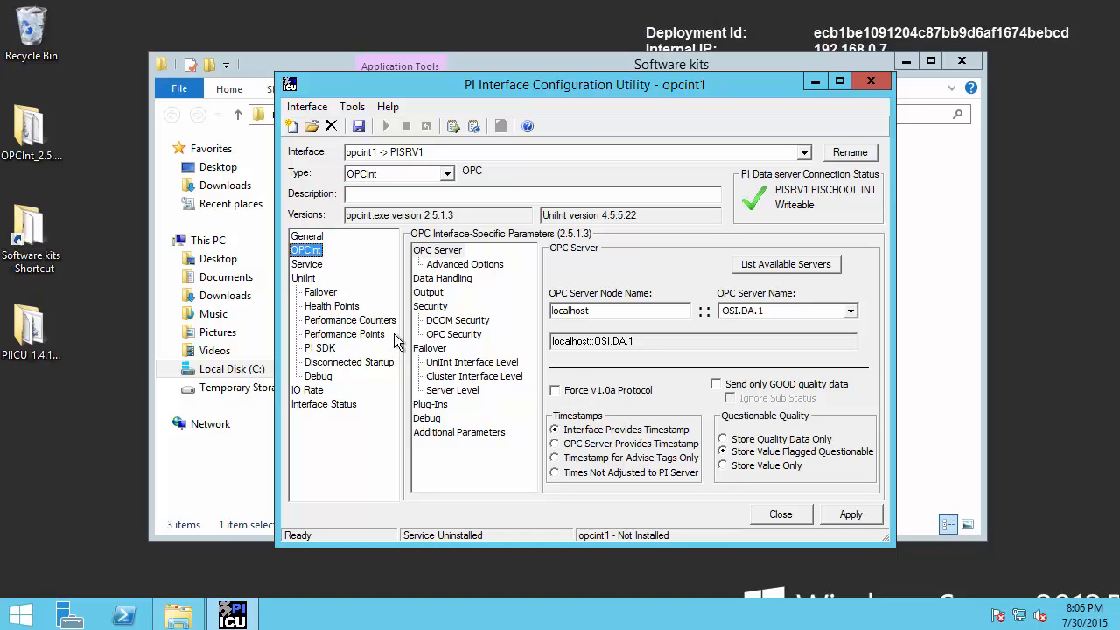
# Point opcint1 at node PIINT1 with OPC server name OPCSample.OpcDa20Server
pyautogui.click(610, 310)
pyautogui.moveTo(611, 310); pyautogui.dragTo(528, 307)
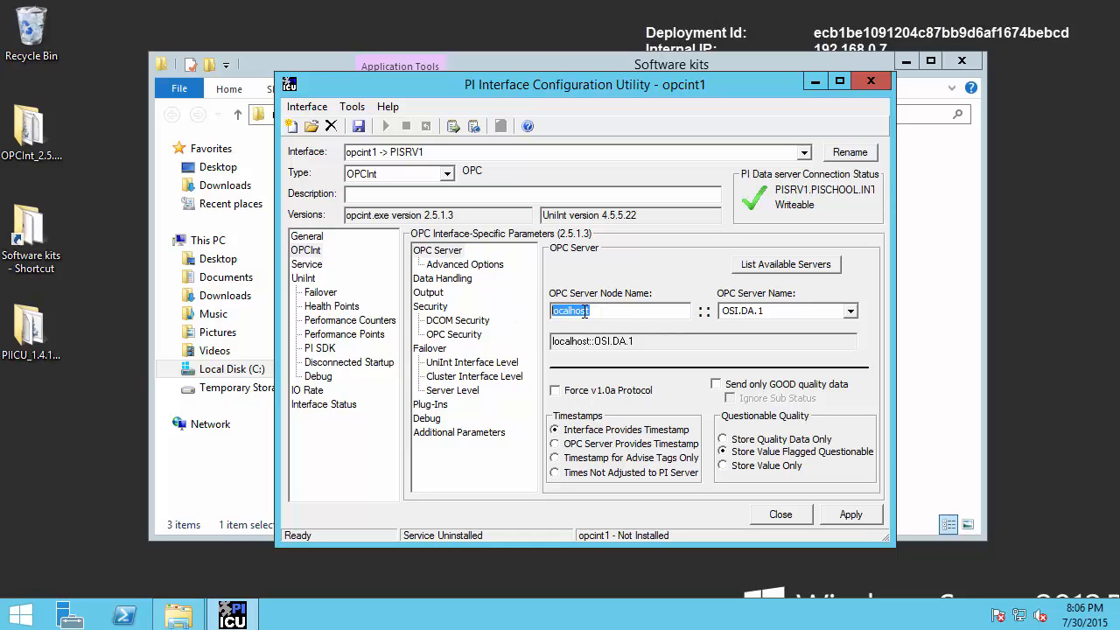
pyautogui.write('P')
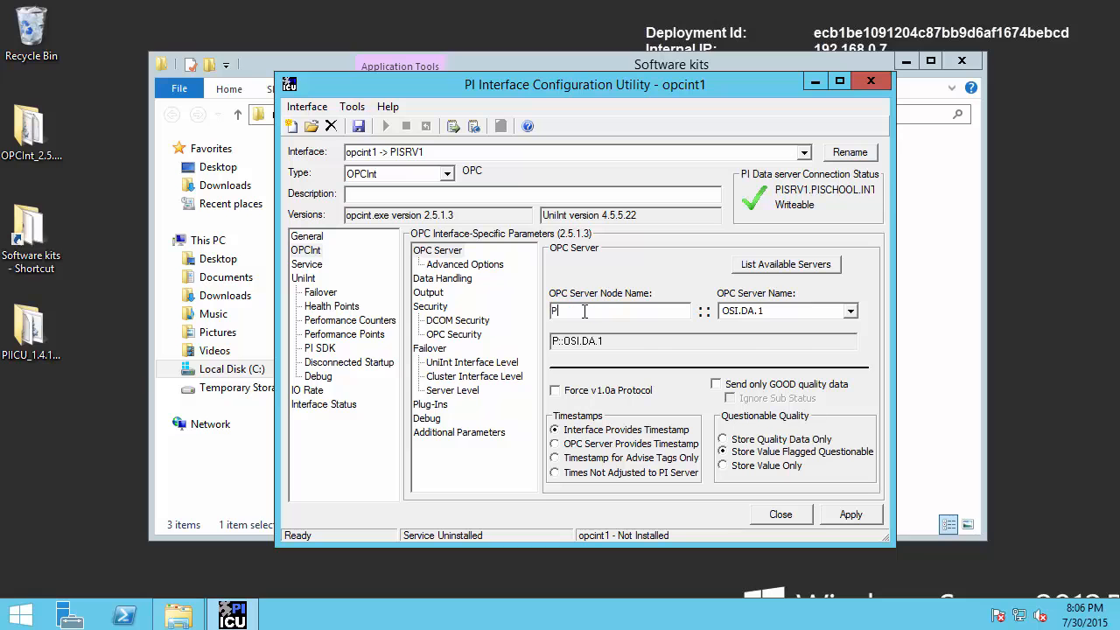
pyautogui.write('IINT1')
pyautogui.click(787, 312)
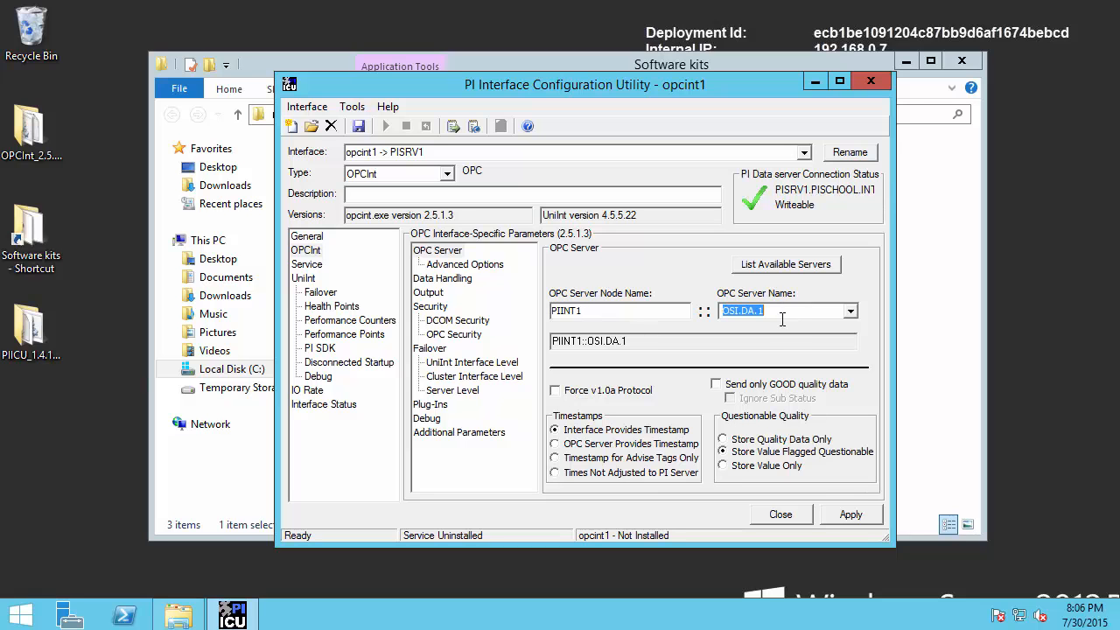
pyautogui.press('BackSpace')
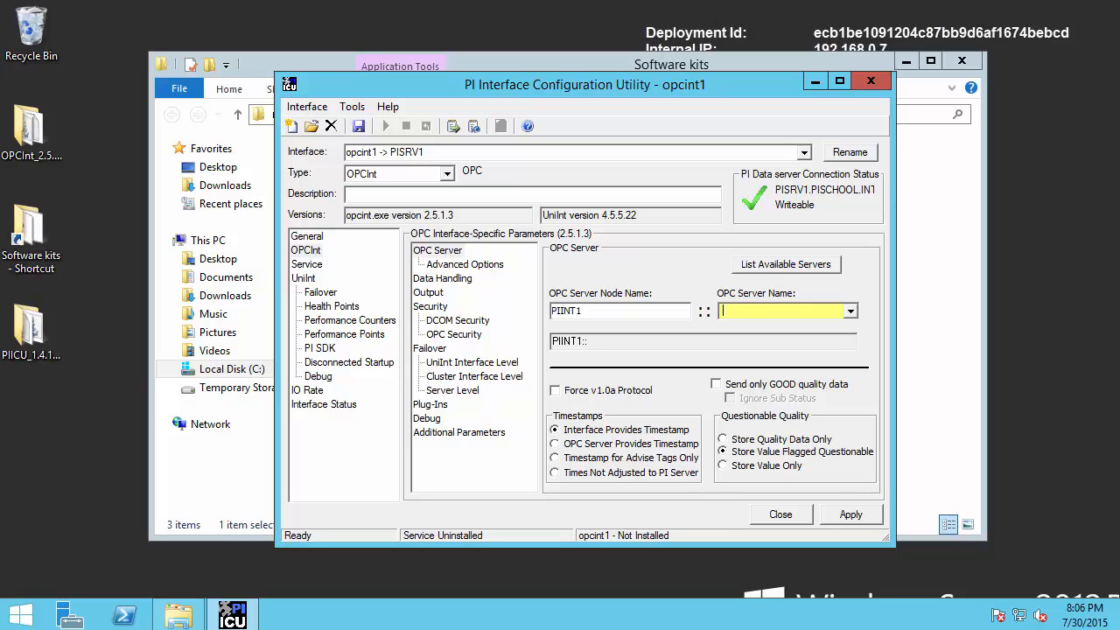
pyautogui.write('OPCSample.OpcDa20Server')
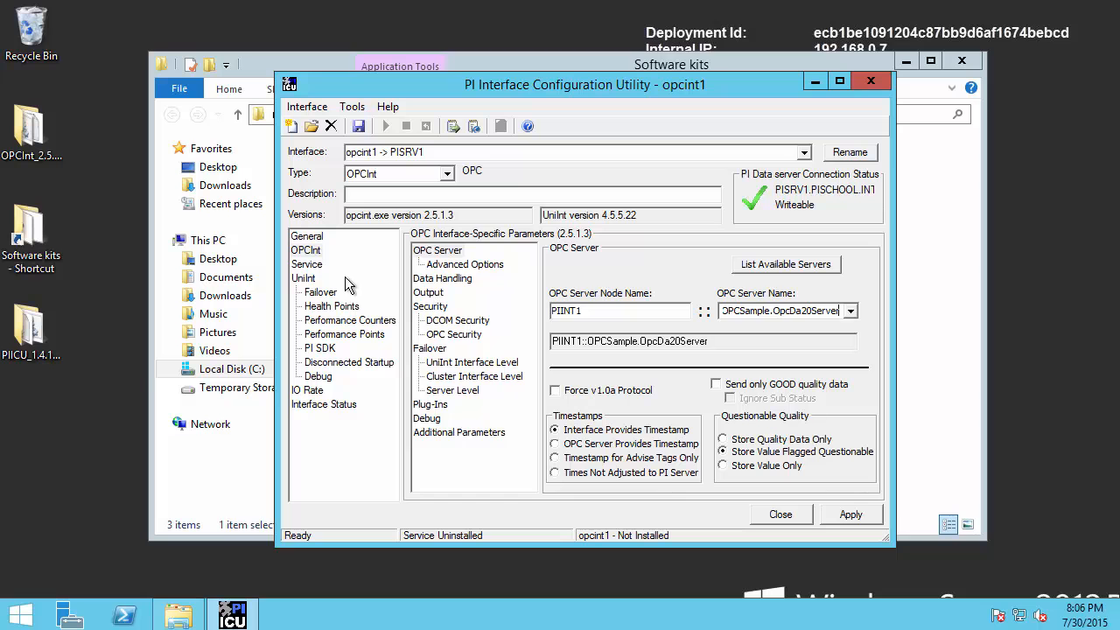
pyautogui.click(307, 265)
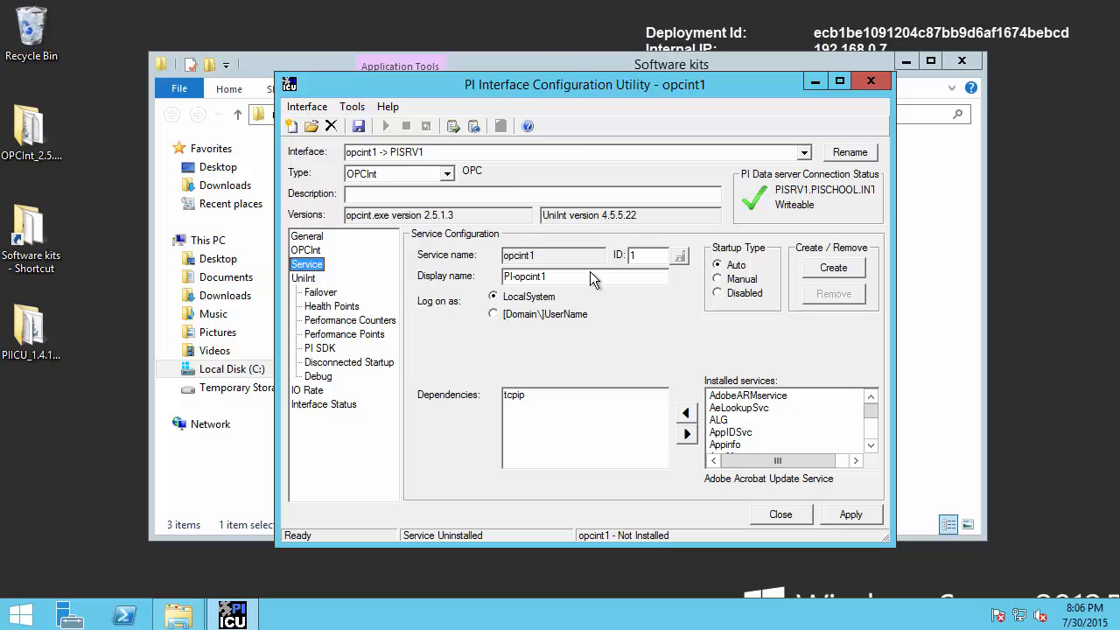
# Give the service a descriptive display name and run it under the domain service account with its password
pyautogui.moveTo(568, 276); pyautogui.dragTo(487, 280)
pyautogui.write('PI Interface for OPC Da - opcint1')
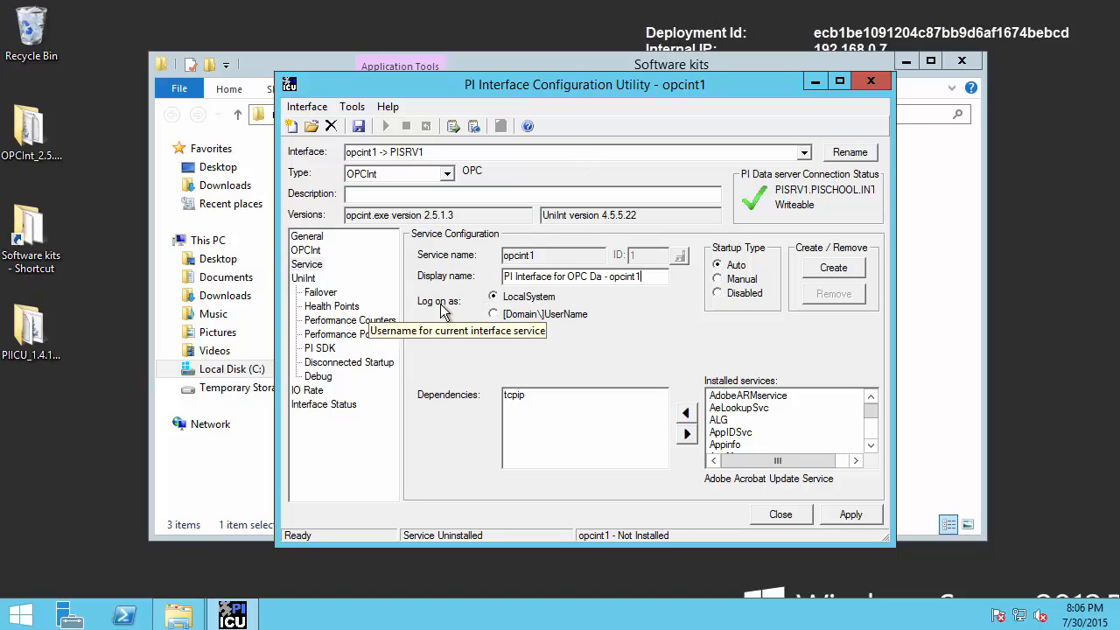
pyautogui.click(493, 314)
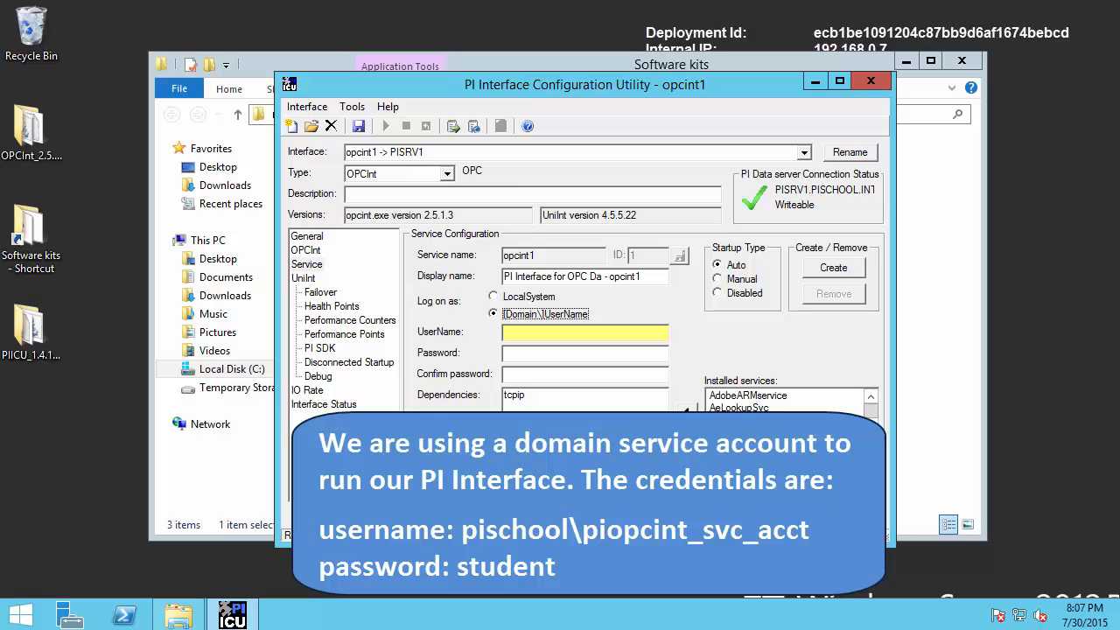
pyautogui.click(573, 334)
pyautogui.hotkey('ctrl', 'v')
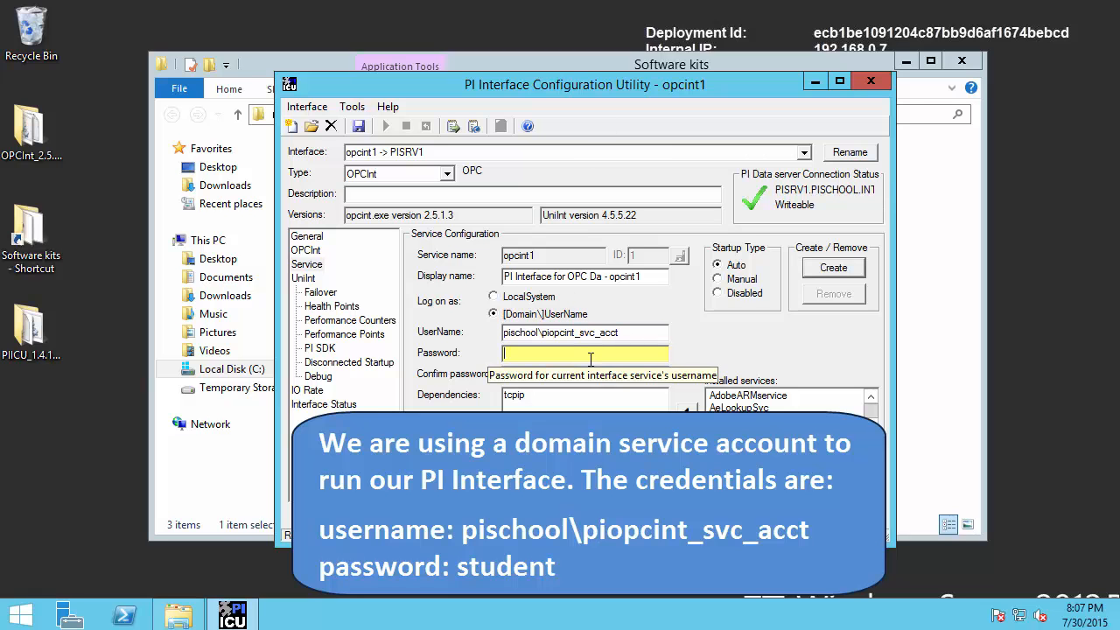
pyautogui.write('student')
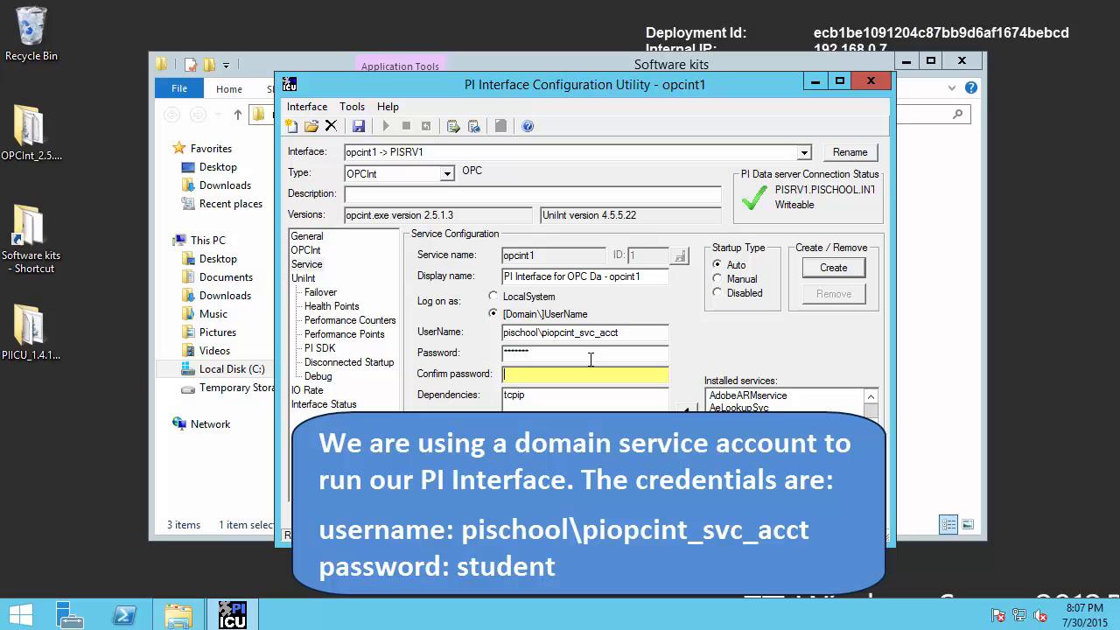
pyautogui.write('student')
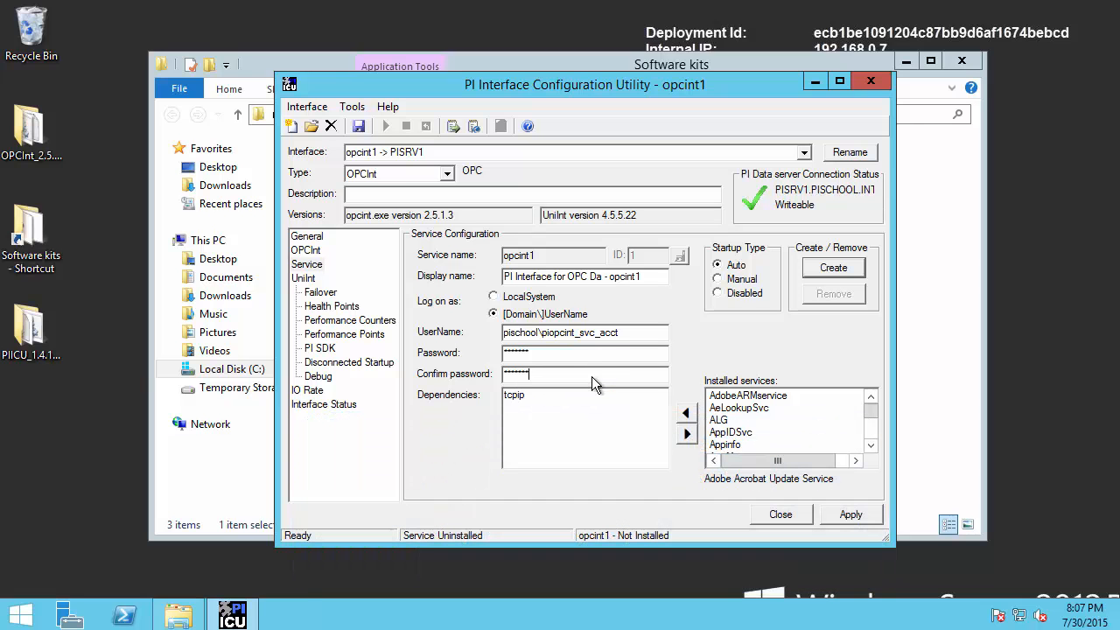
pyautogui.moveTo(493, 321); pyautogui.dragTo(630, 342)
# Create the opcint1 Windows service and acknowledge the Log On As A Service notice
pyautogui.click(853, 269)
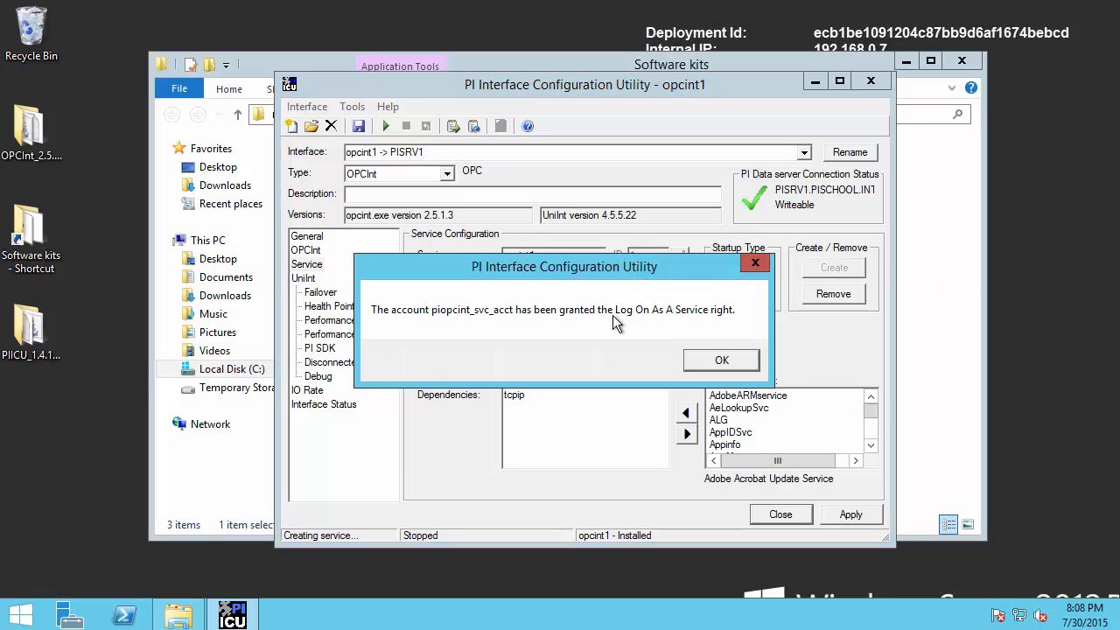
pyautogui.click(717, 362)
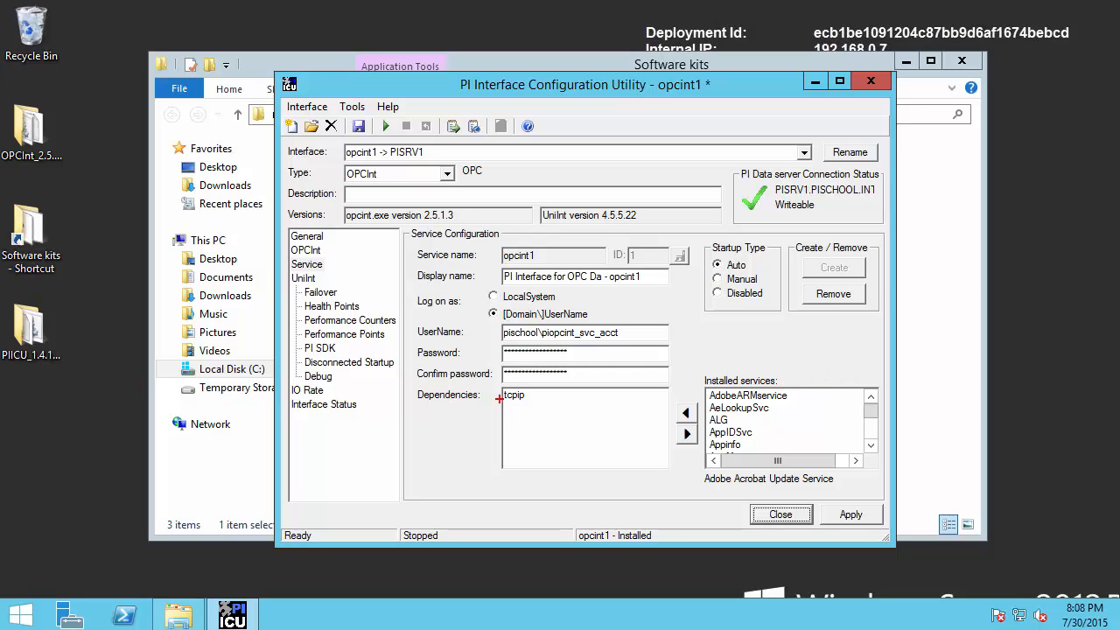
pyautogui.moveTo(500, 399); pyautogui.dragTo(545, 414)
pyautogui.press('Escape')
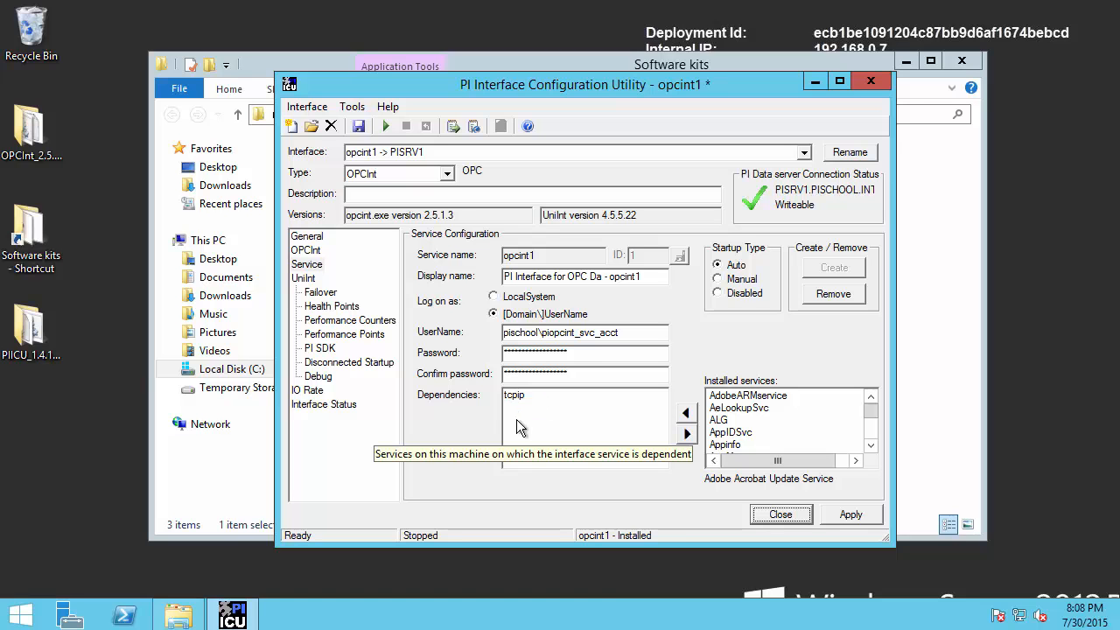
# Launch the Buffering Manager from the Tools menu
pyautogui.click(352, 106)
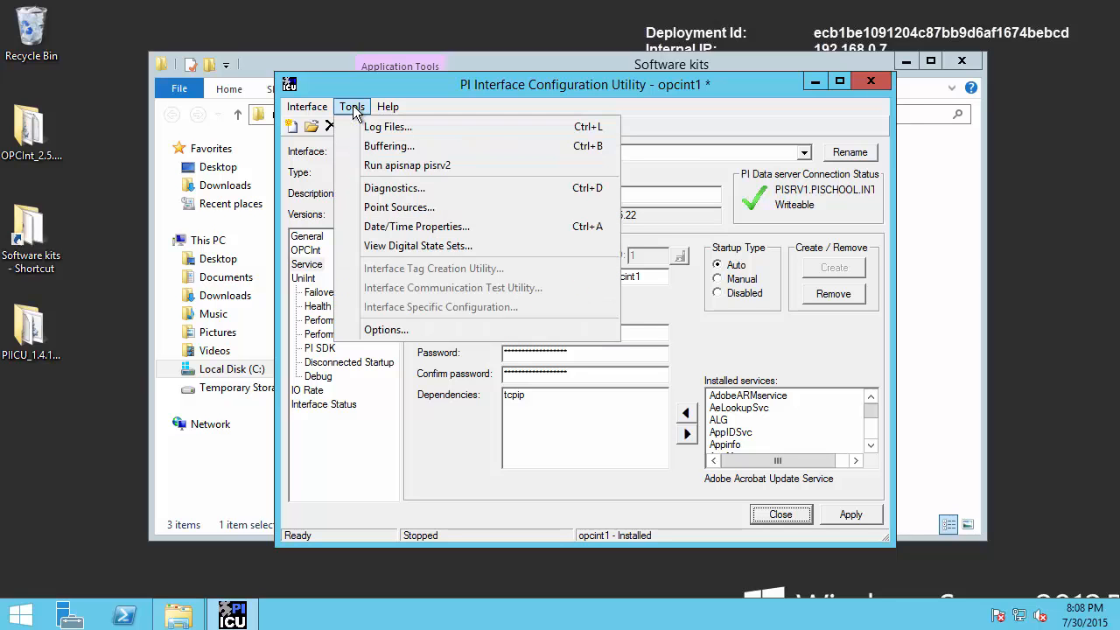
pyautogui.click(376, 148)
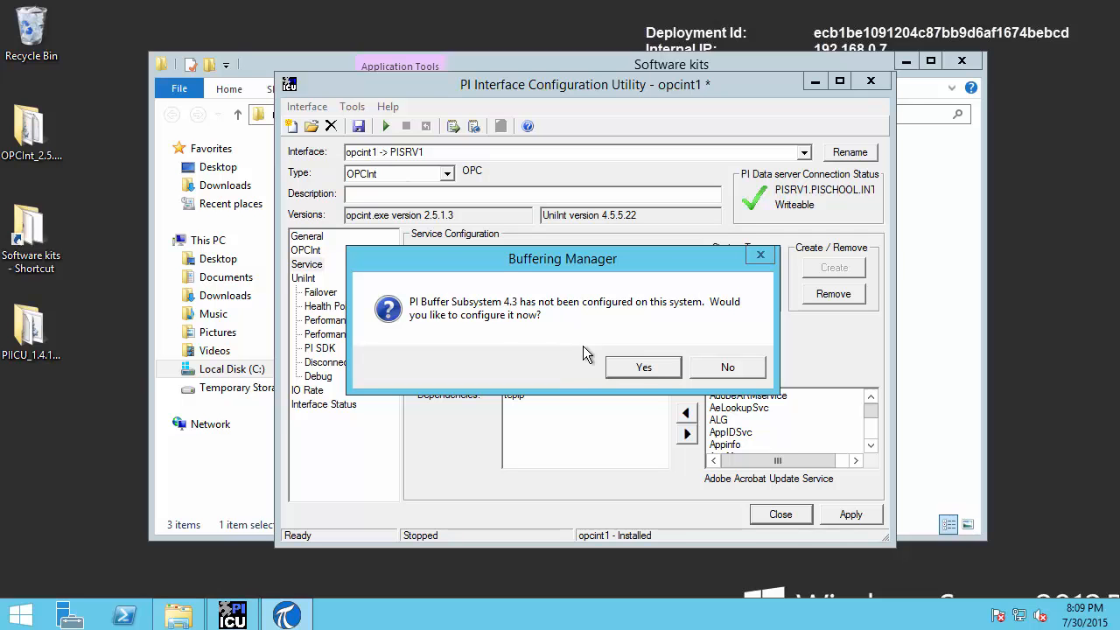
# Start buffering configuration, enable buffering for pisrv2 (PISRV1), and reach the buffering account choice
pyautogui.click(642, 367)
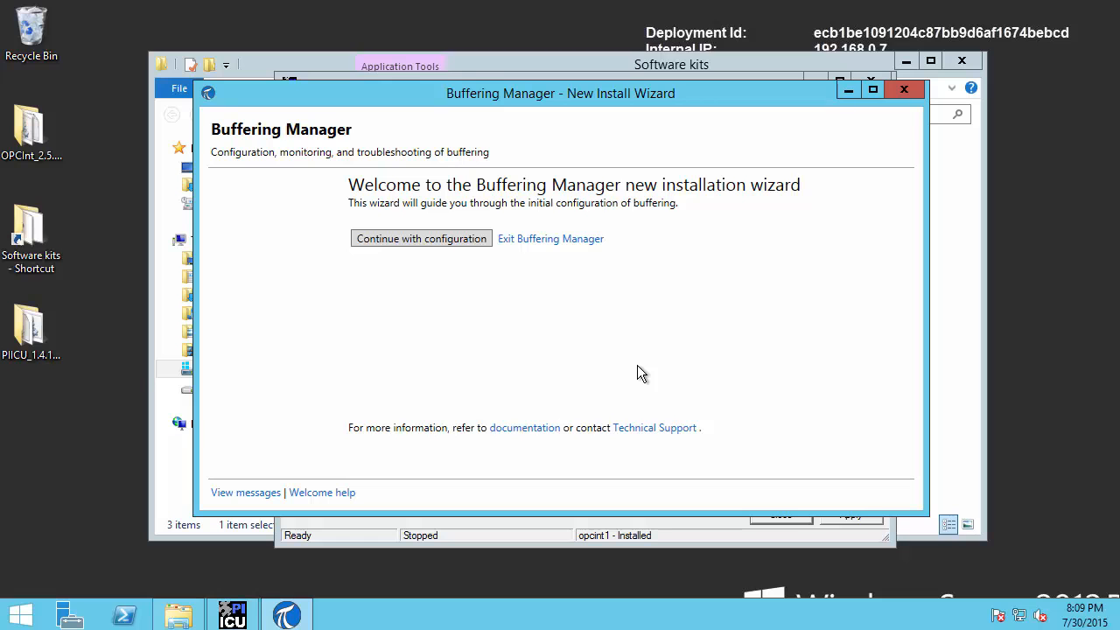
pyautogui.click(421, 240)
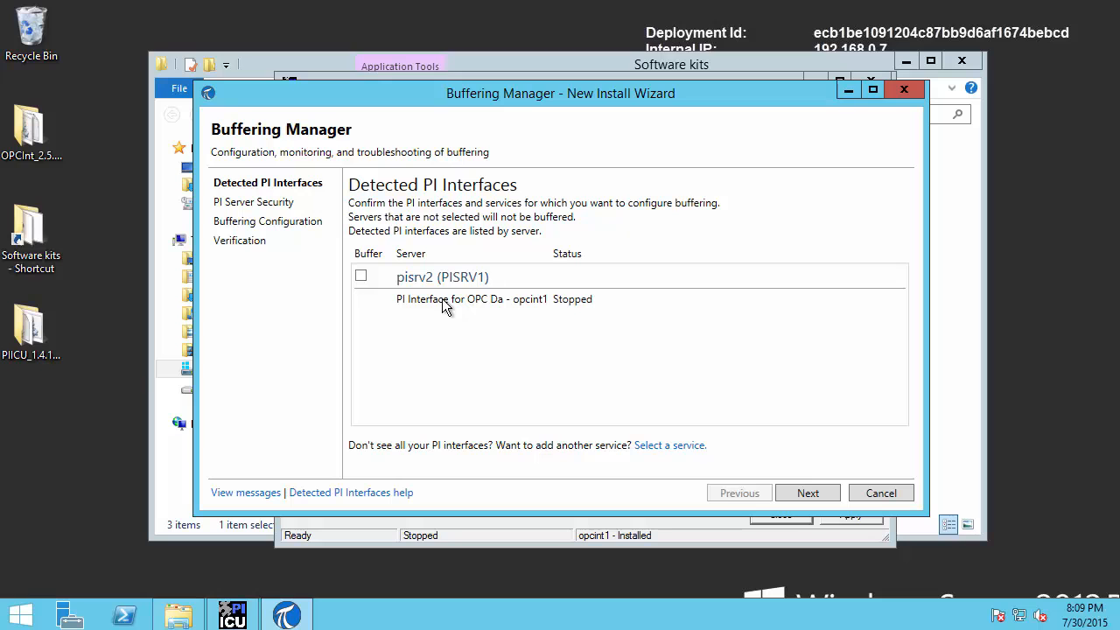
pyautogui.click(362, 279)
pyautogui.click(792, 495)
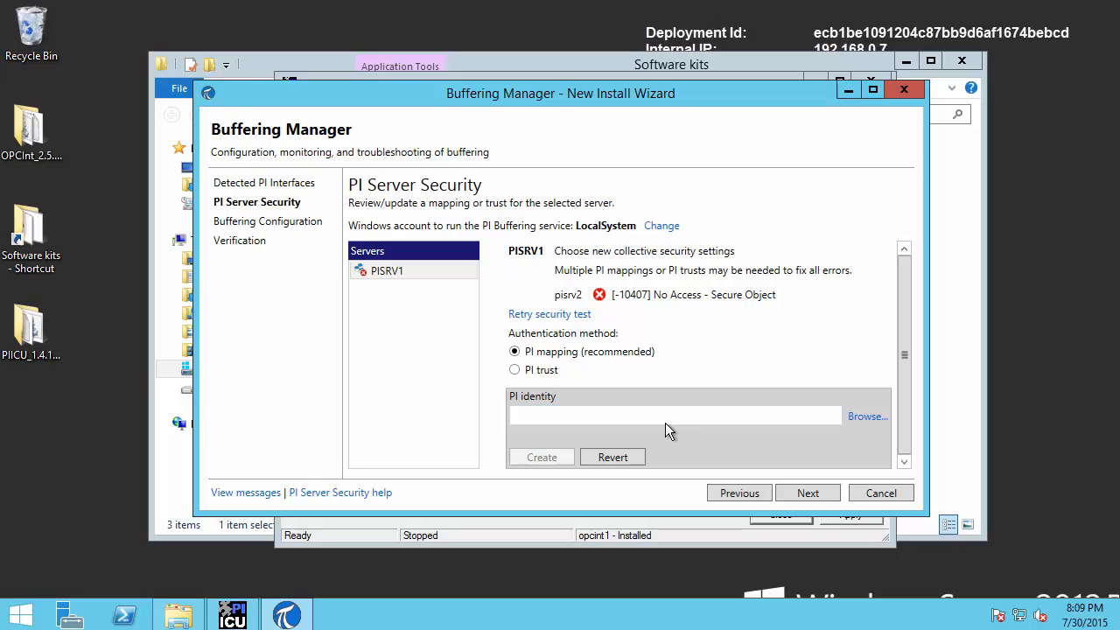
pyautogui.click(662, 226)
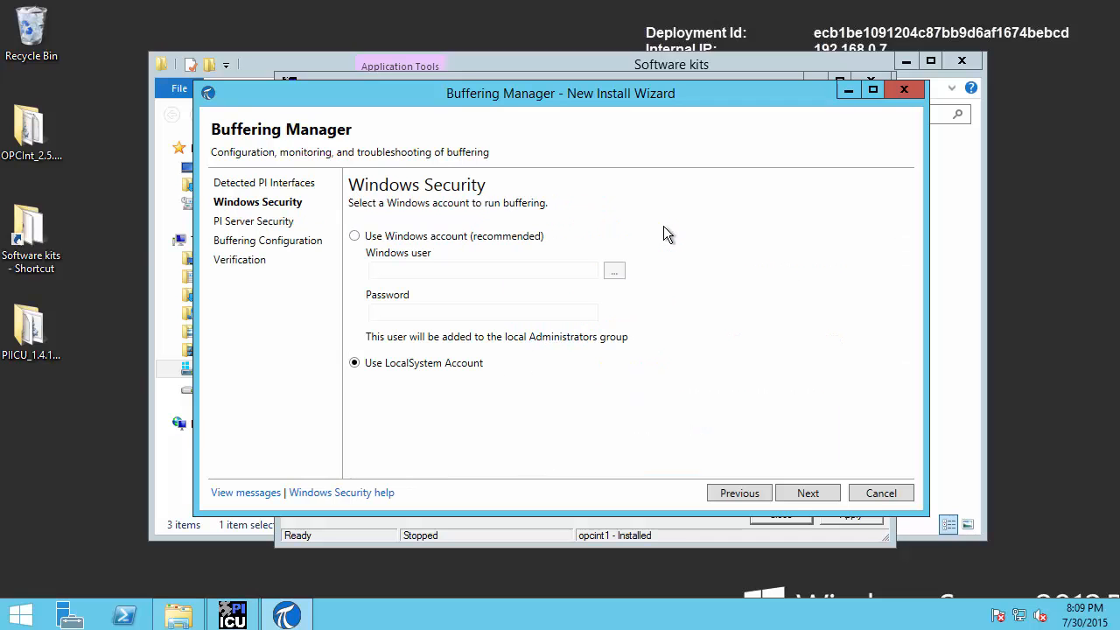
# Run buffering under the PI Buffer Subsystem domain service account, resolved via Check Names, and enter its password
pyautogui.click(394, 239)
pyautogui.click(483, 269)
pyautogui.click(614, 271)
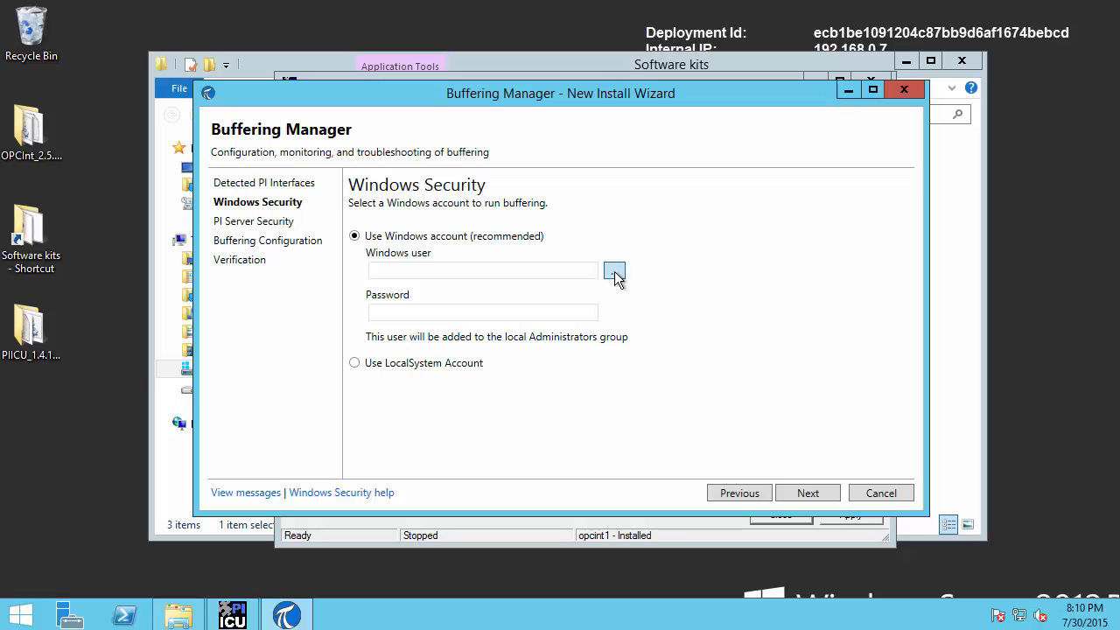
pyautogui.click(614, 272)
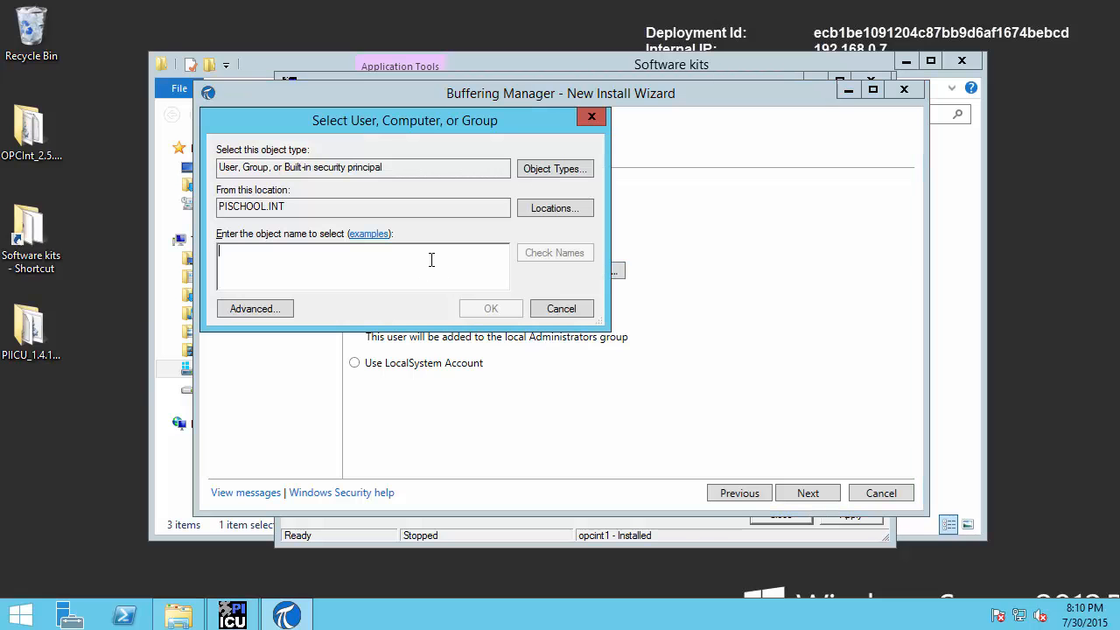
pyautogui.write('pibu')
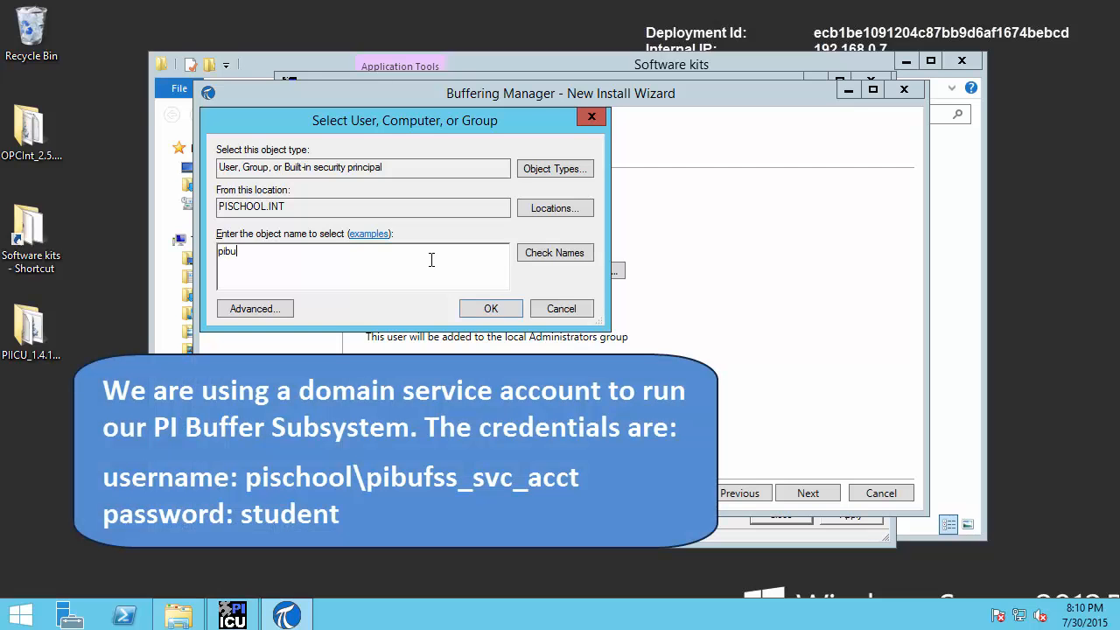
pyautogui.write('fss_svc_acct')
pyautogui.click(536, 251)
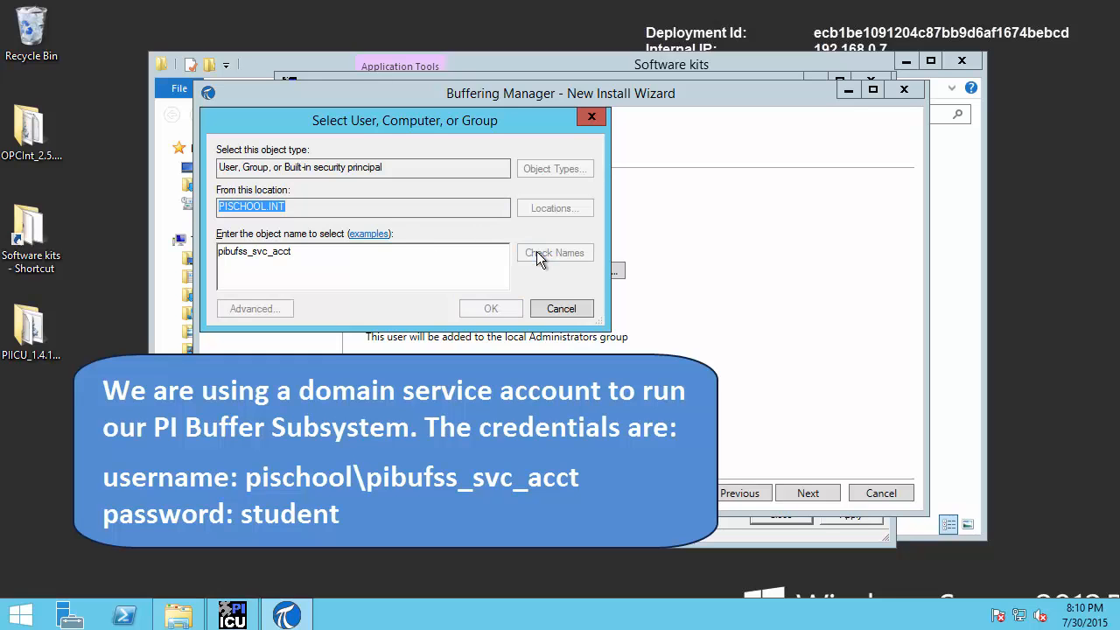
pyautogui.click(490, 309)
pyautogui.click(458, 315)
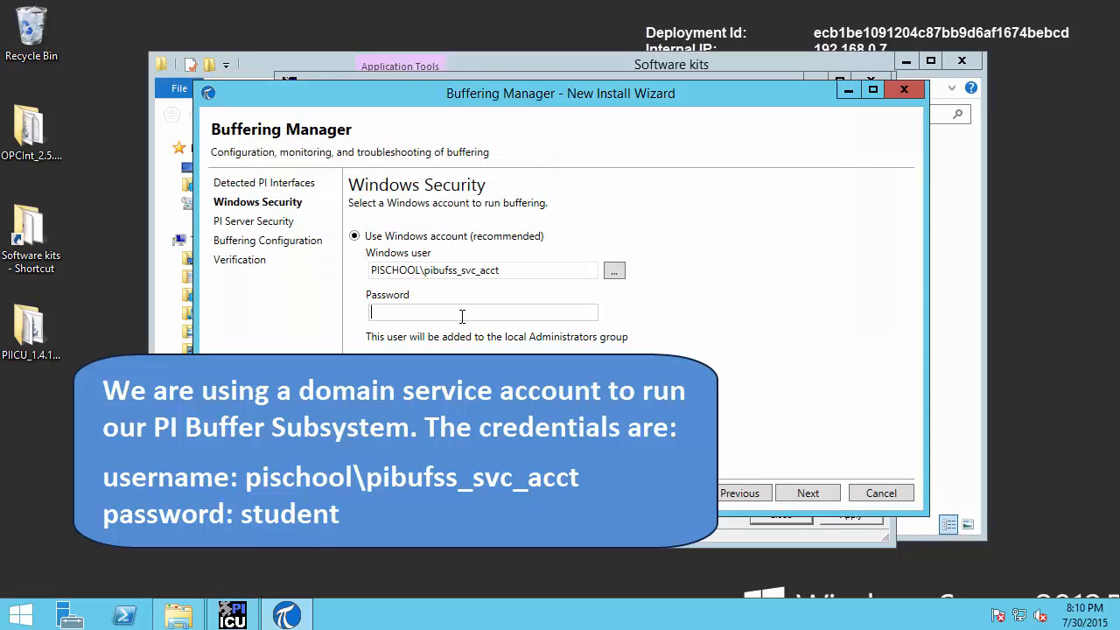
pyautogui.write('student')
# Advance the wizard past the failing security tests to buffer location C:\ProgramData\OSIsoft\Buffering
pyautogui.click(803, 492)
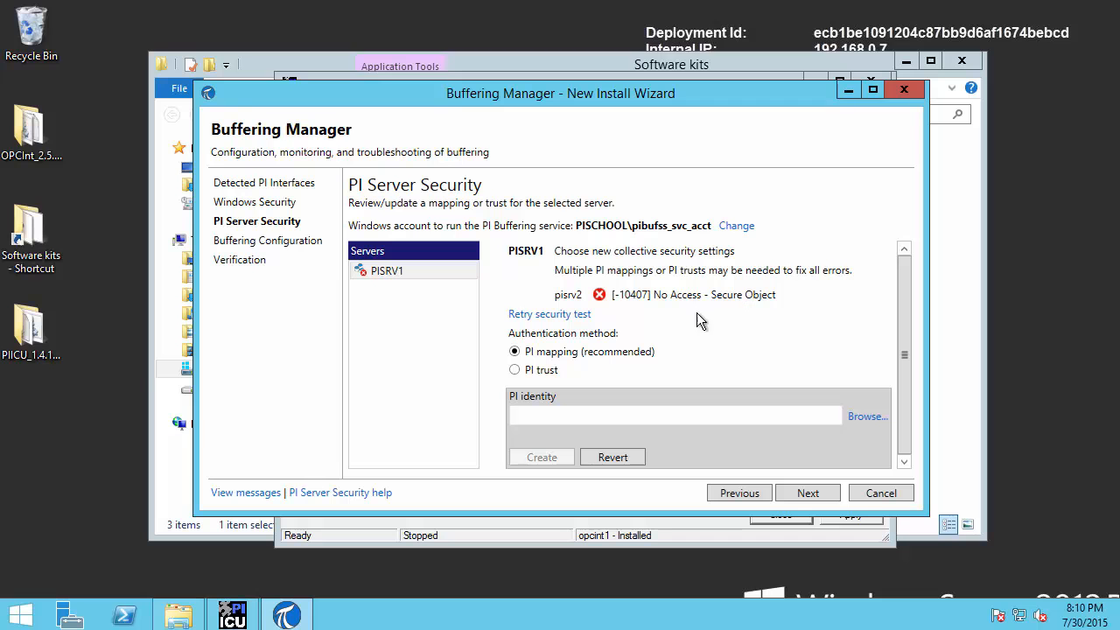
pyautogui.click(807, 493)
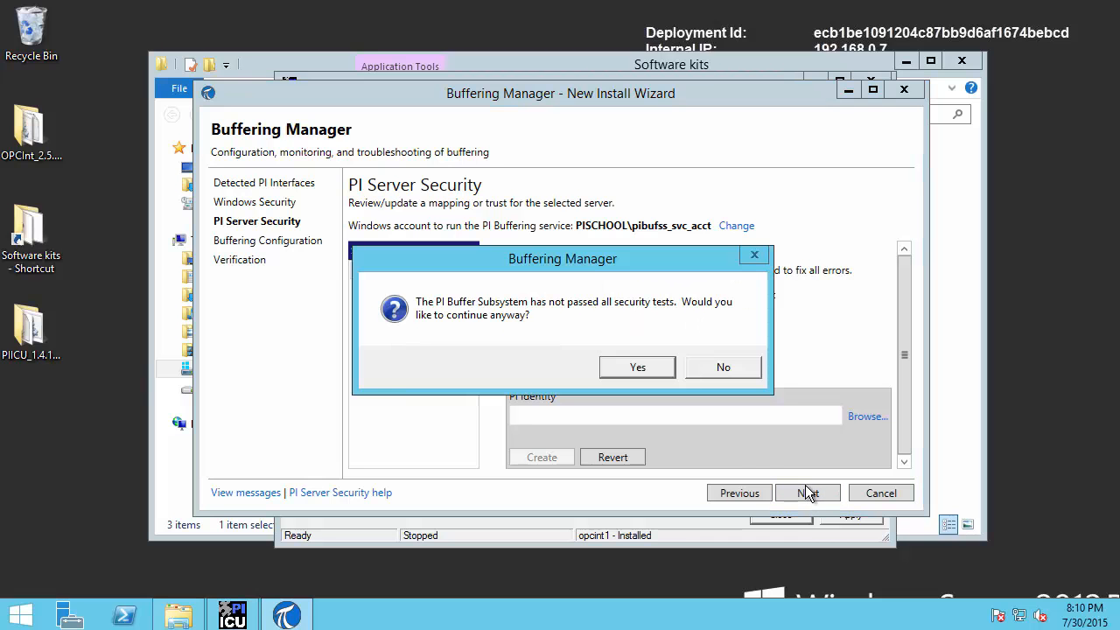
pyautogui.click(653, 366)
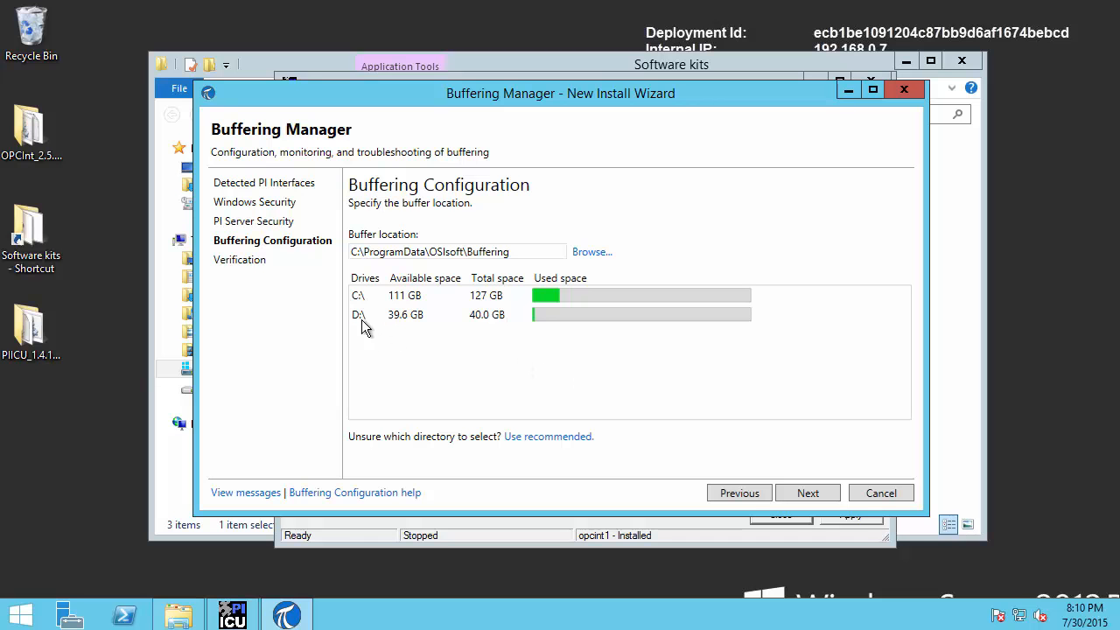
# Check the Temporary Storage (D:) drive, then keep the default buffer location and run verification
pyautogui.click(181, 455)
pyautogui.click(238, 391)
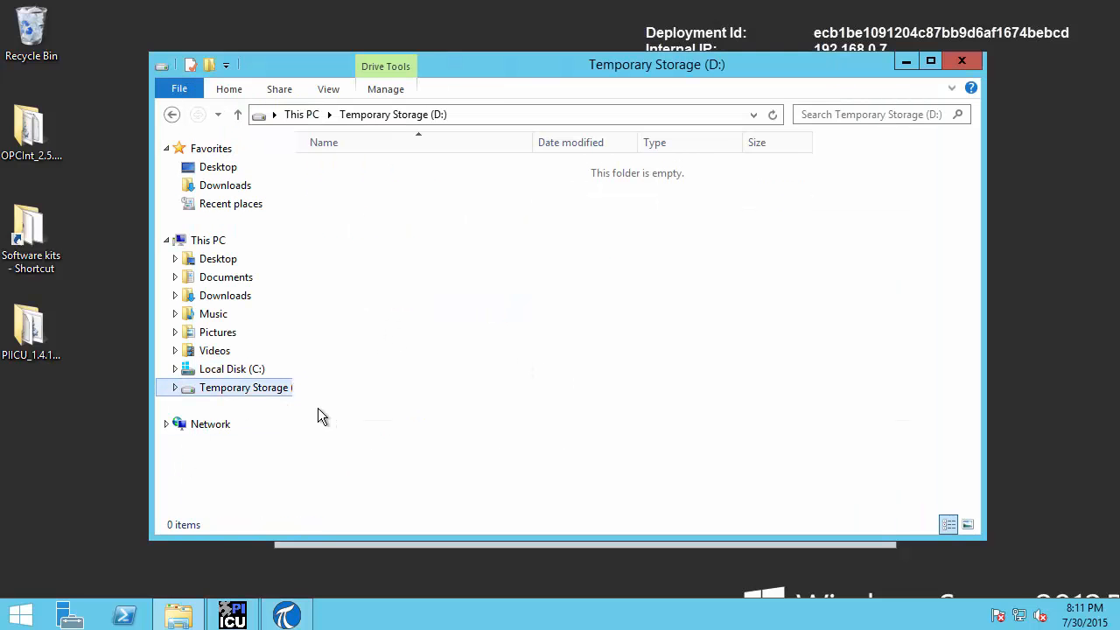
pyautogui.click(906, 61)
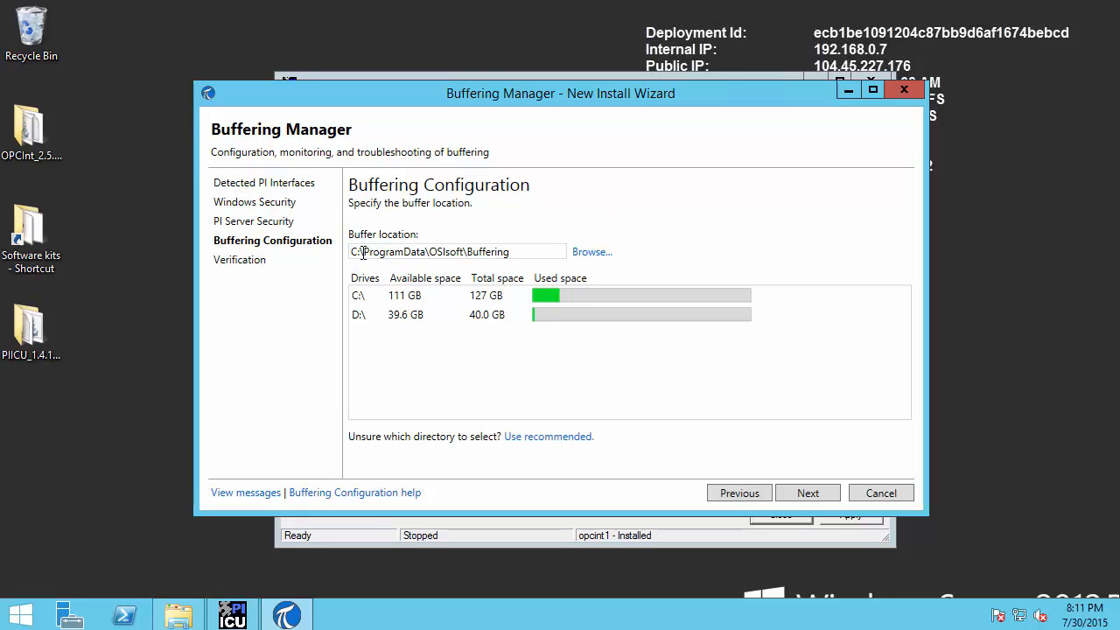
pyautogui.click(806, 495)
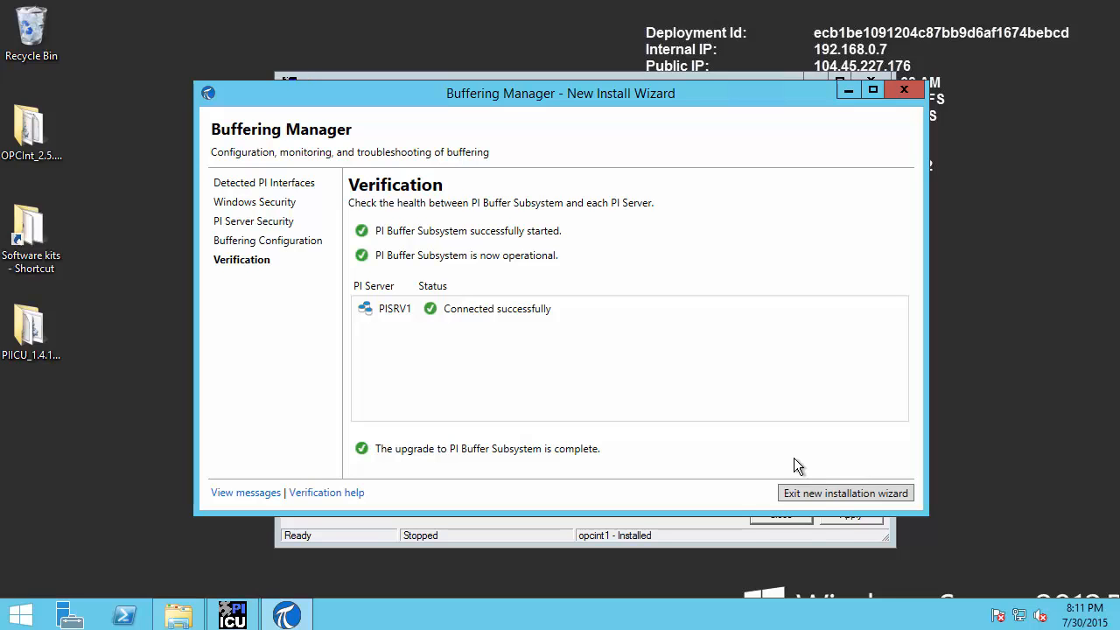
# Exit the installation wizard, review PISRV1 buffering status, and minimize Buffering Manager
pyautogui.click(825, 494)
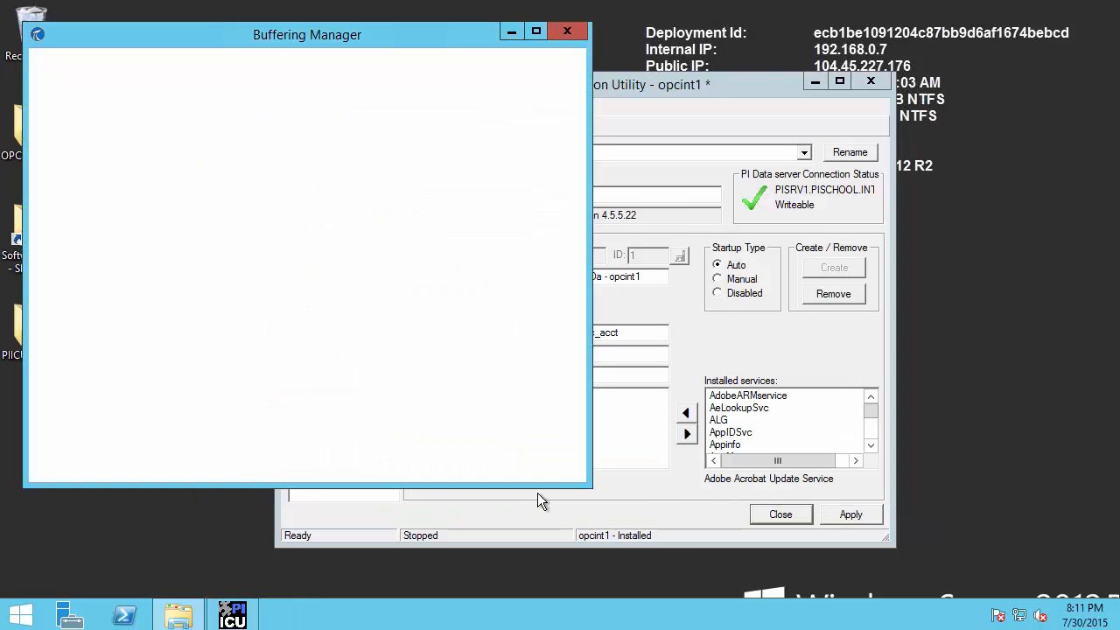
pyautogui.moveTo(321, 31); pyautogui.dragTo(585, 92)
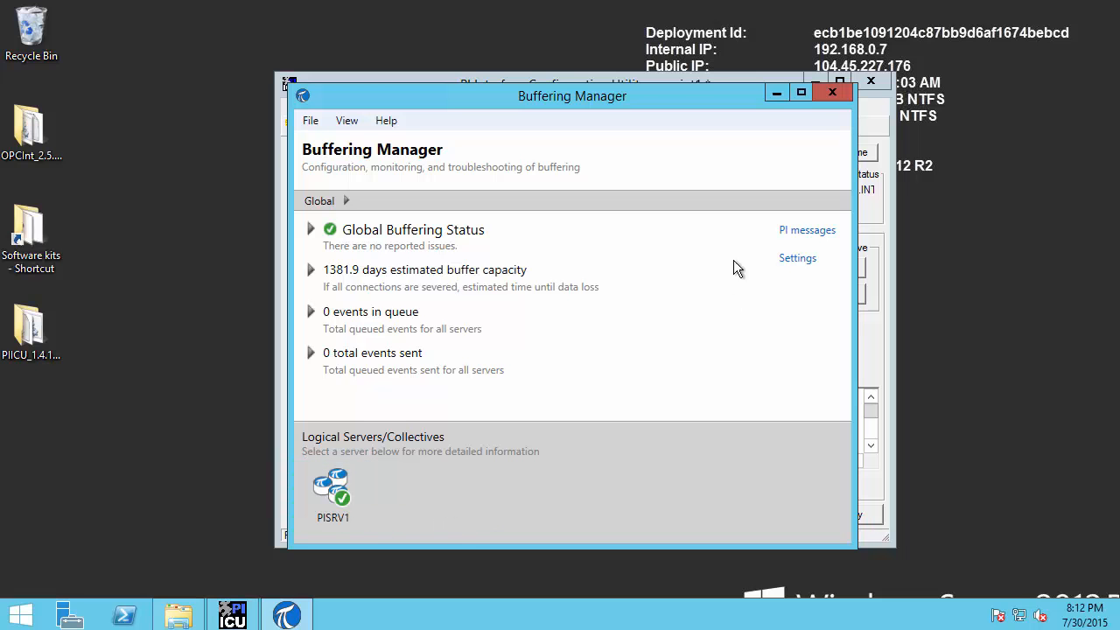
pyautogui.click(776, 92)
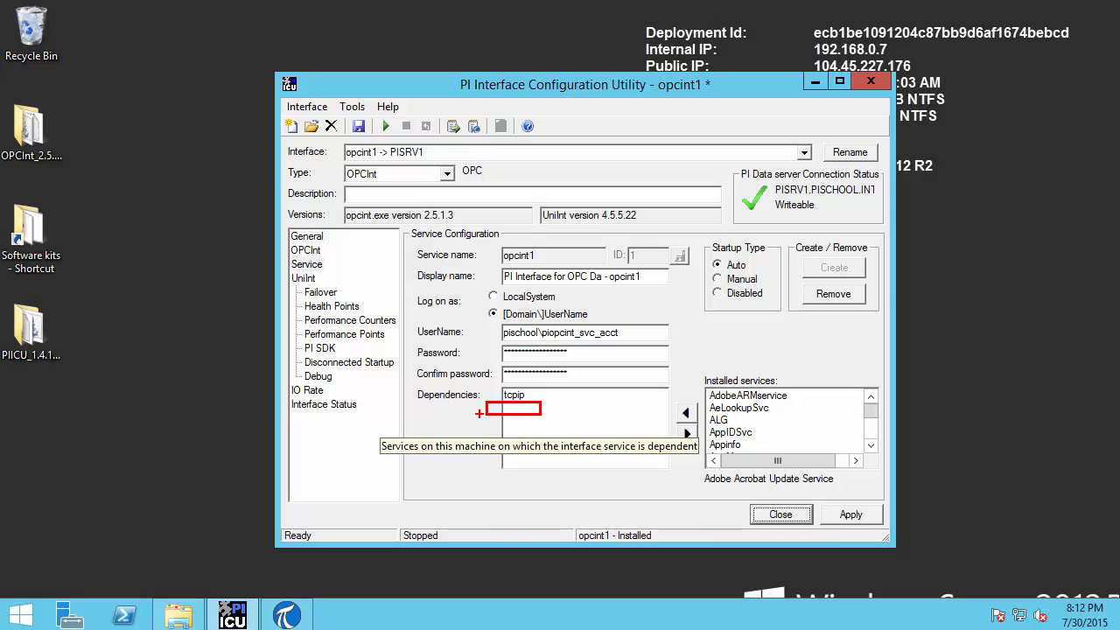
# Save pending changes on the OPCInt page and return to the Service page
pyautogui.press('Escape')
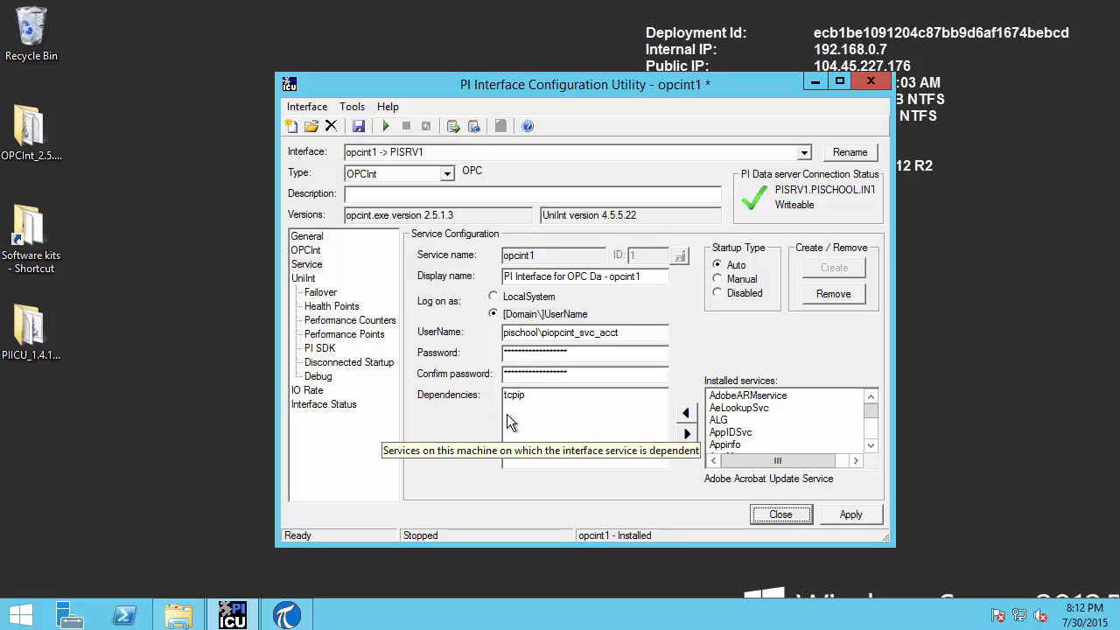
pyautogui.click(308, 264)
pyautogui.click(311, 252)
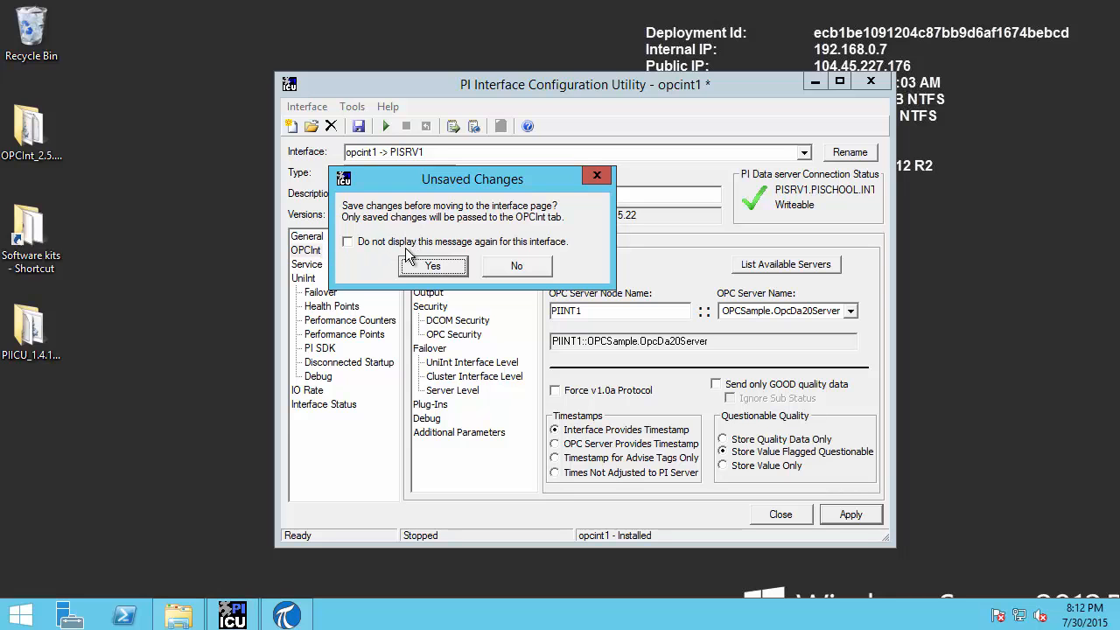
pyautogui.click(448, 268)
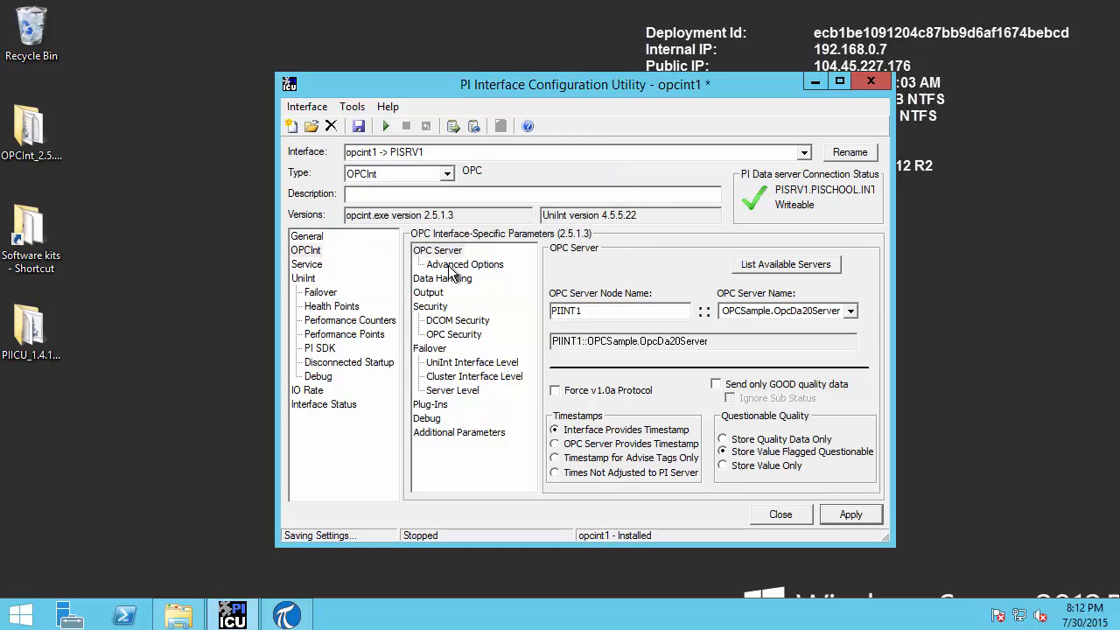
pyautogui.click(310, 264)
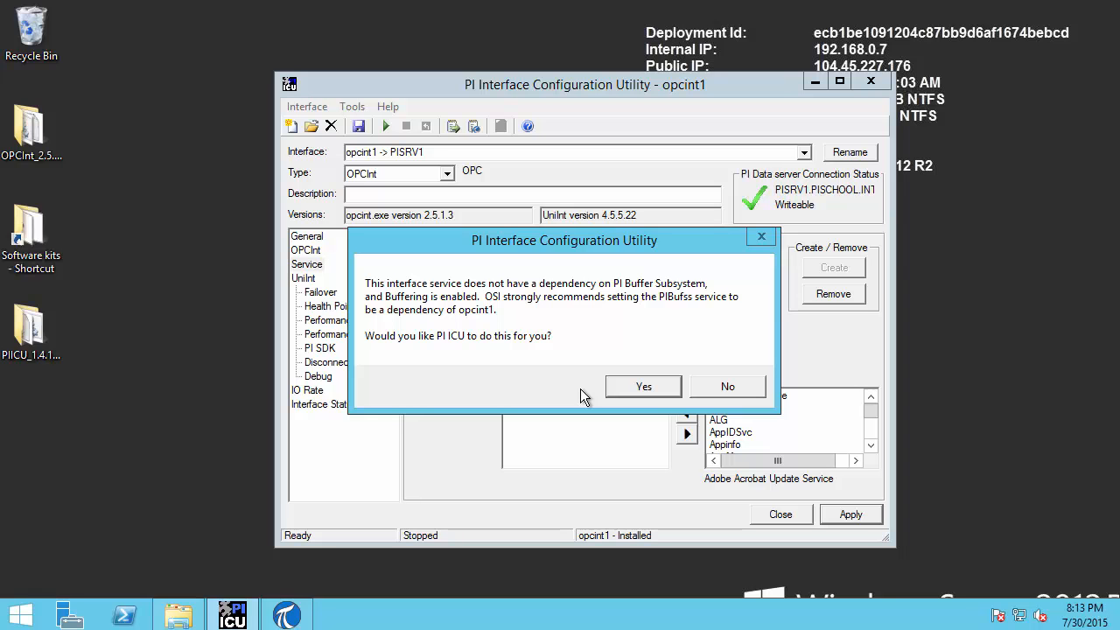
# Add PIBufss to the opcint1 service dependencies and save the interface settings
pyautogui.click(659, 389)
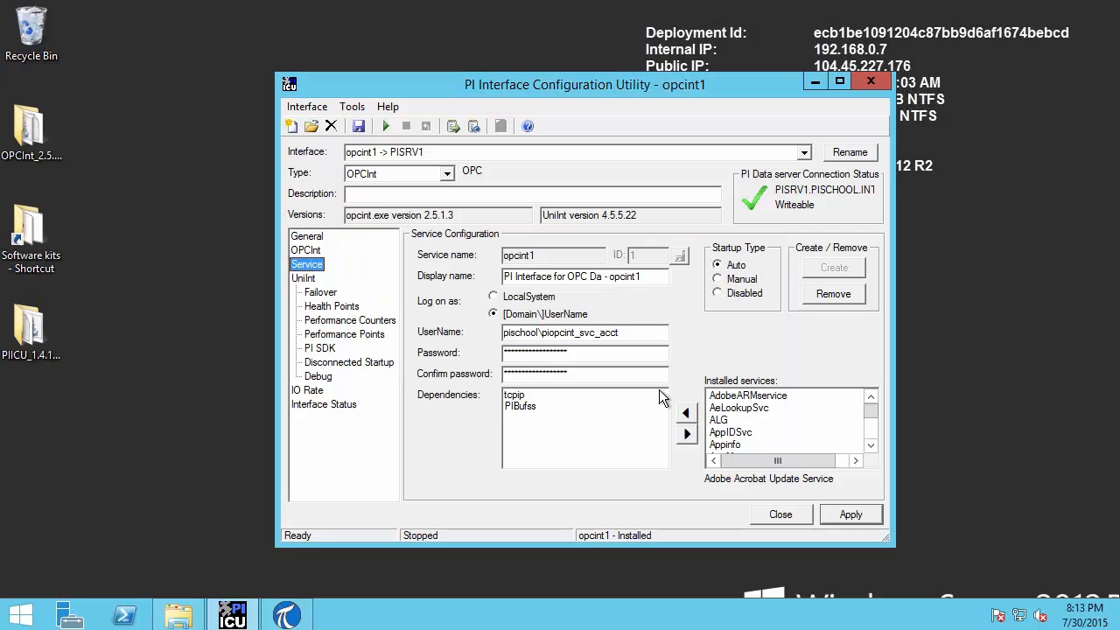
pyautogui.moveTo(548, 416); pyautogui.dragTo(495, 402)
pyautogui.press('Escape')
pyautogui.click(360, 127)
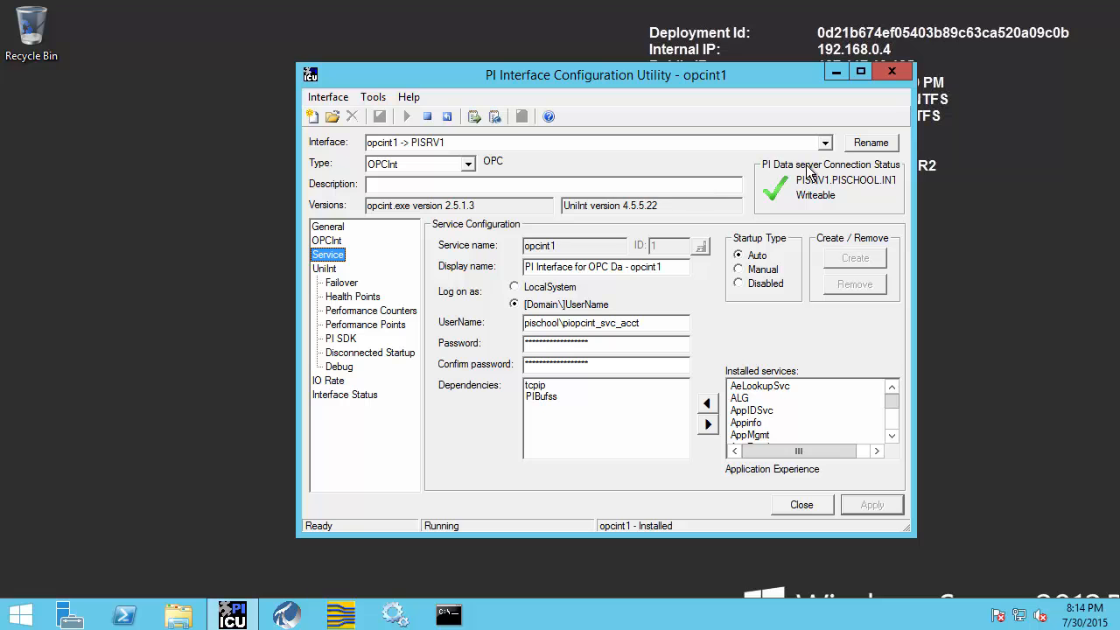
# Confirm opcint1 -> PISRV1 as the selected interface and stop its service
pyautogui.click(825, 143)
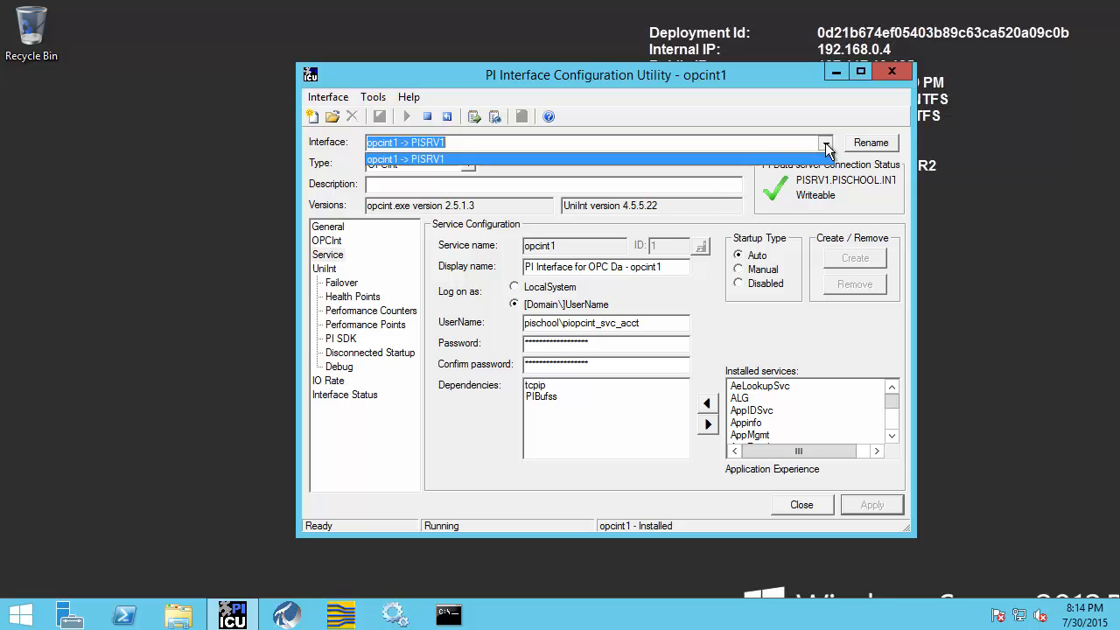
pyautogui.click(766, 160)
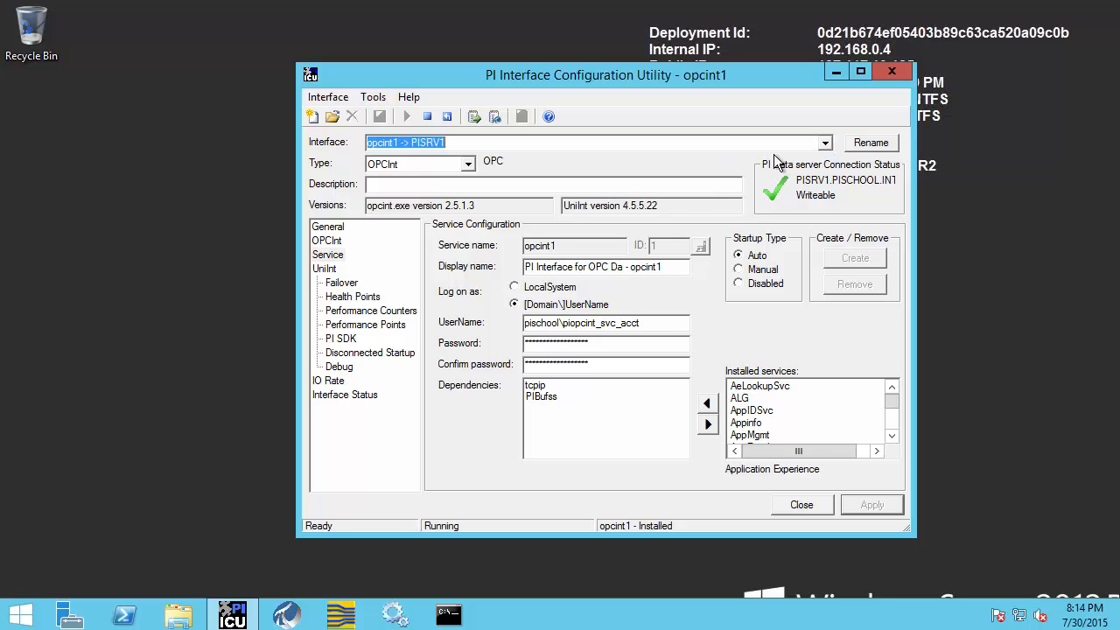
pyautogui.click(427, 116)
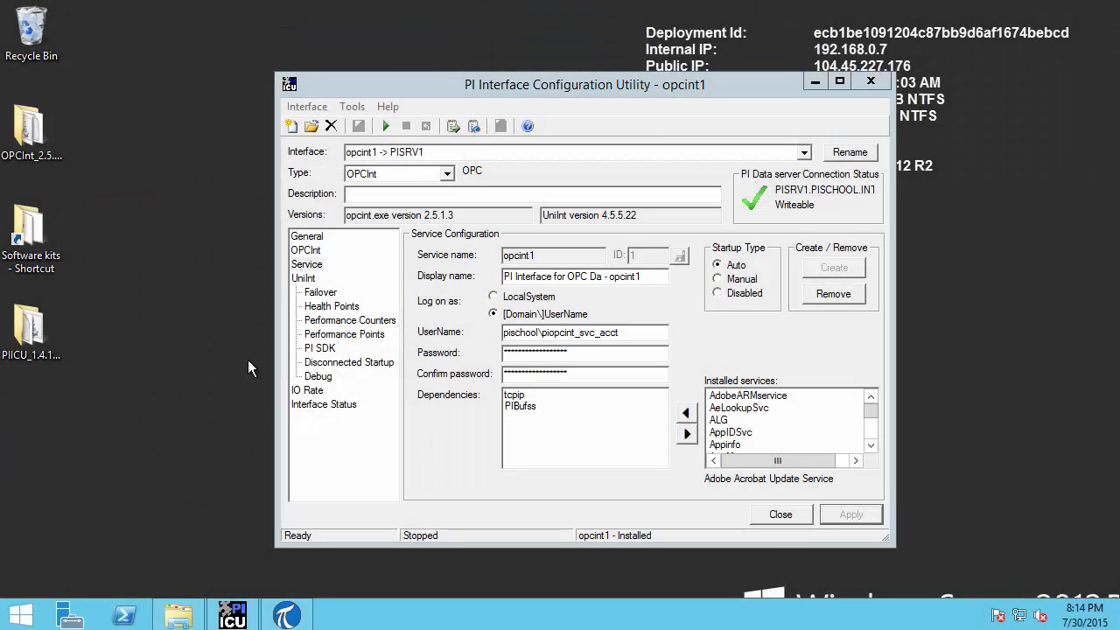
# Open the continuously updating PI message log and maximize its console
pyautogui.moveTo(498, 83); pyautogui.dragTo(570, 80)
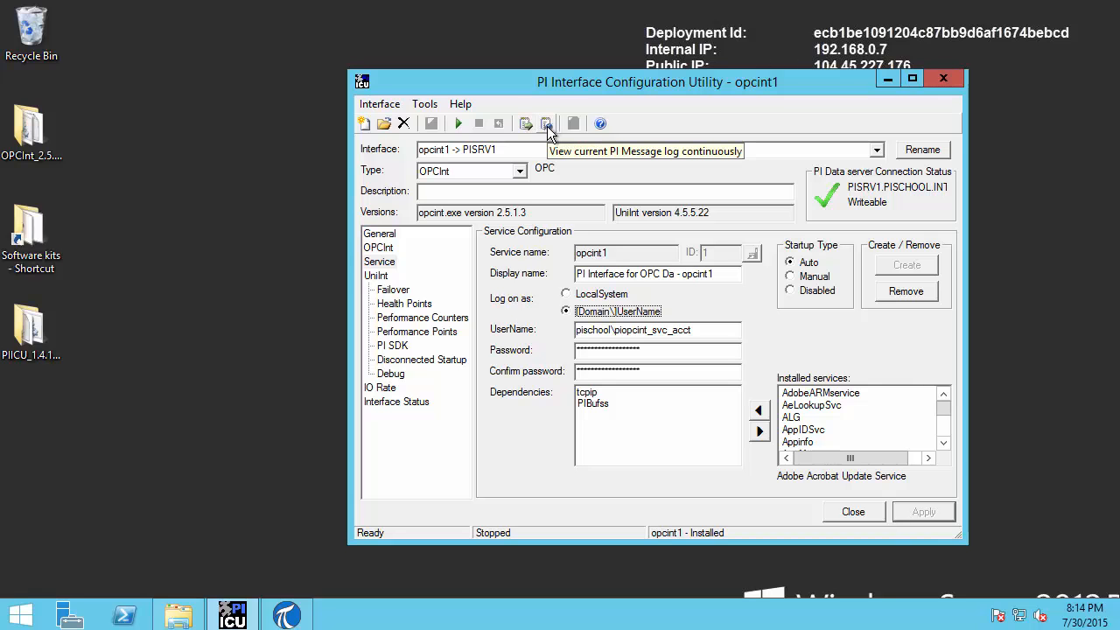
pyautogui.click(545, 126)
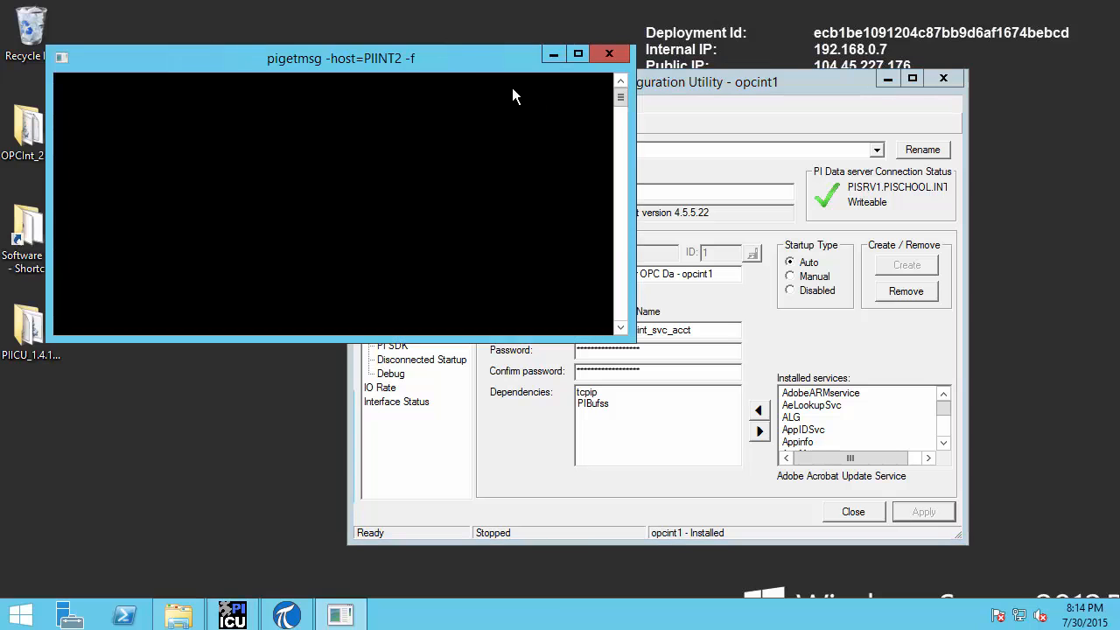
pyautogui.doubleClick(503, 65)
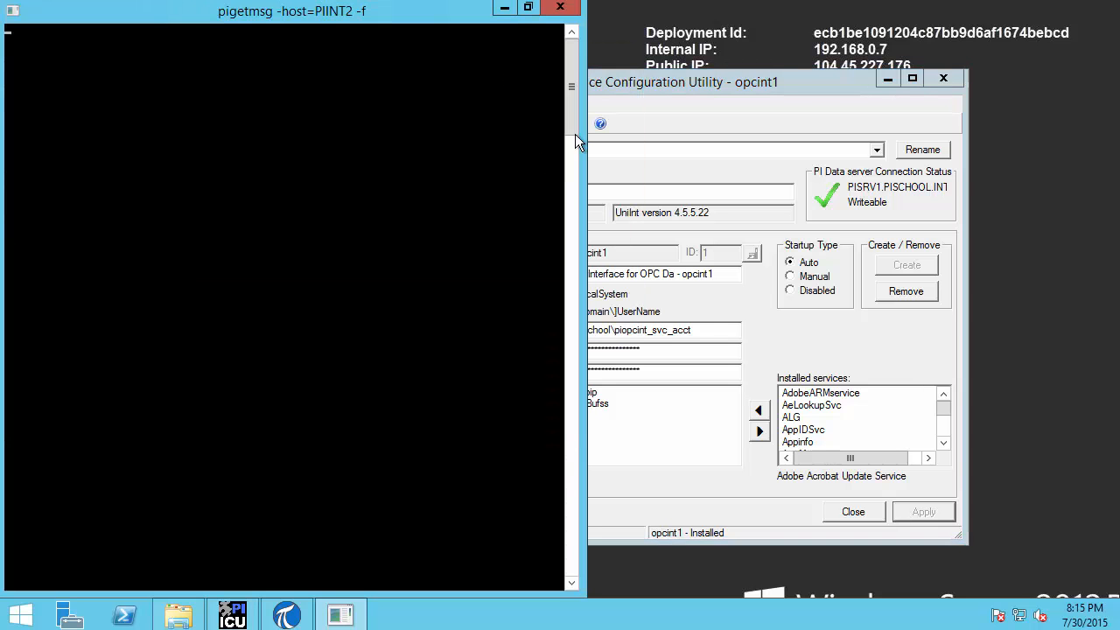
# Place PI ICU beside the message log and start the opcint1 interface service
pyautogui.moveTo(614, 85); pyautogui.dragTo(795, 87)
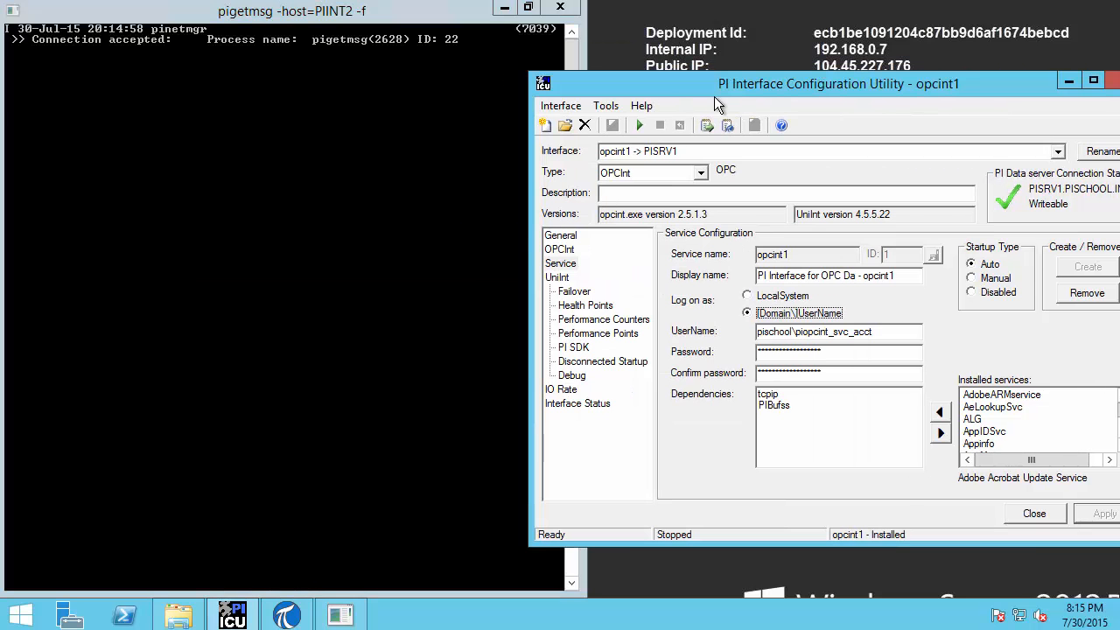
pyautogui.moveTo(715, 88); pyautogui.dragTo(756, 82)
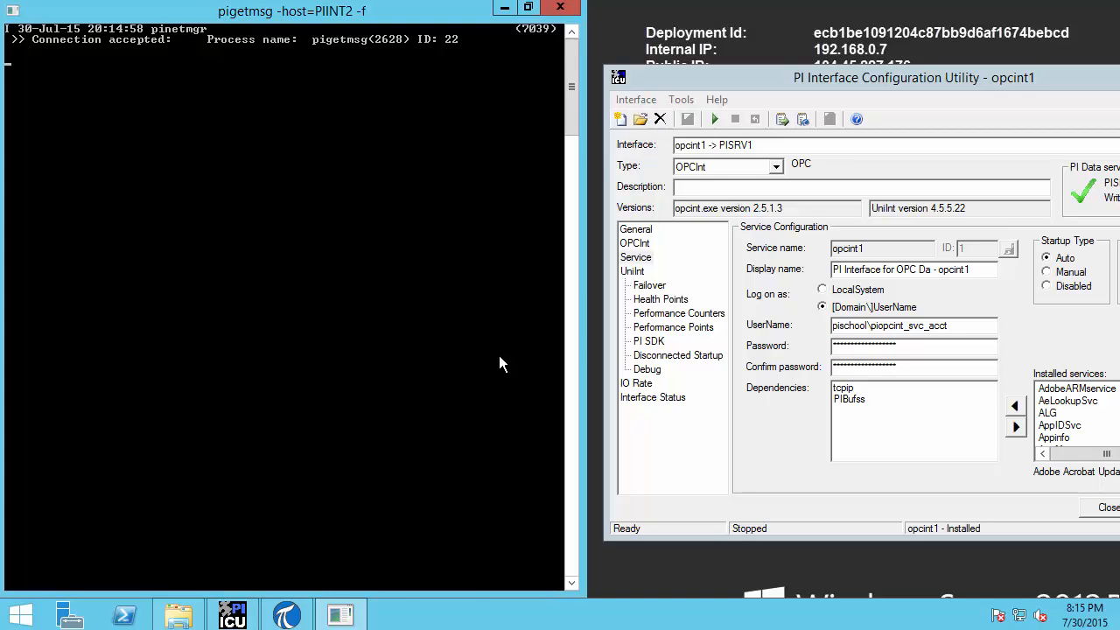
pyautogui.click(751, 84)
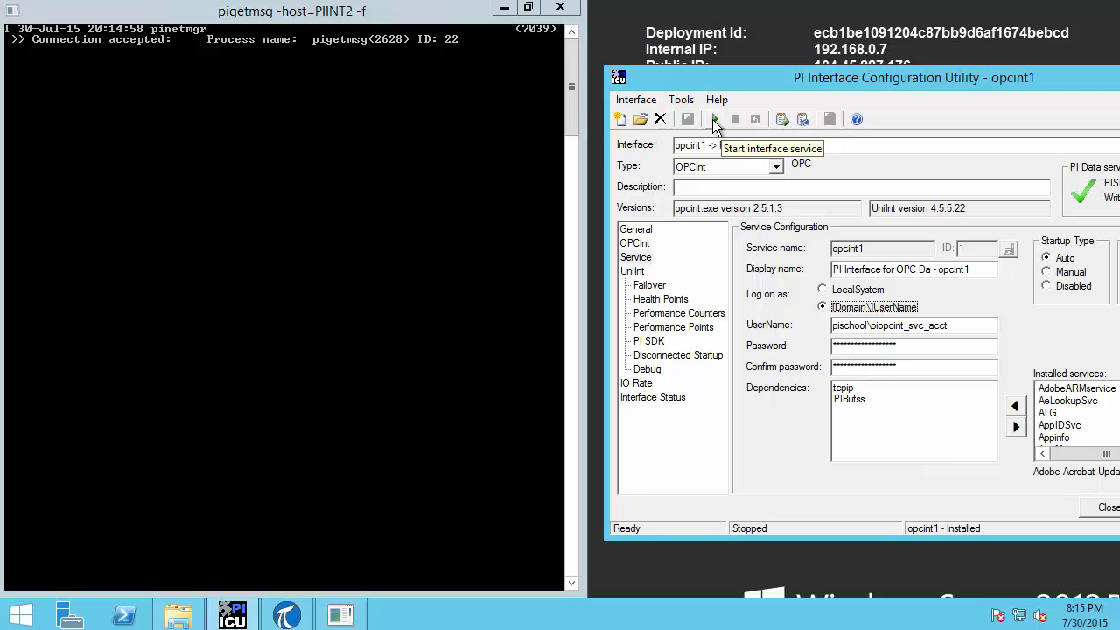
pyautogui.click(715, 122)
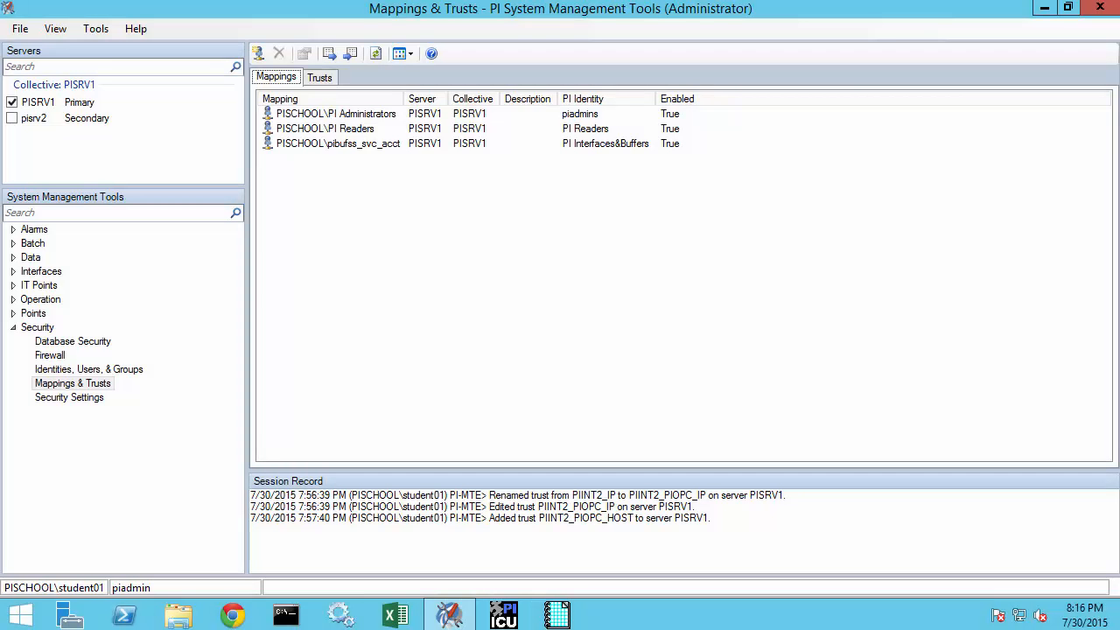
# Open Data > Current Values in PI System Management Tools
pyautogui.click(54, 470)
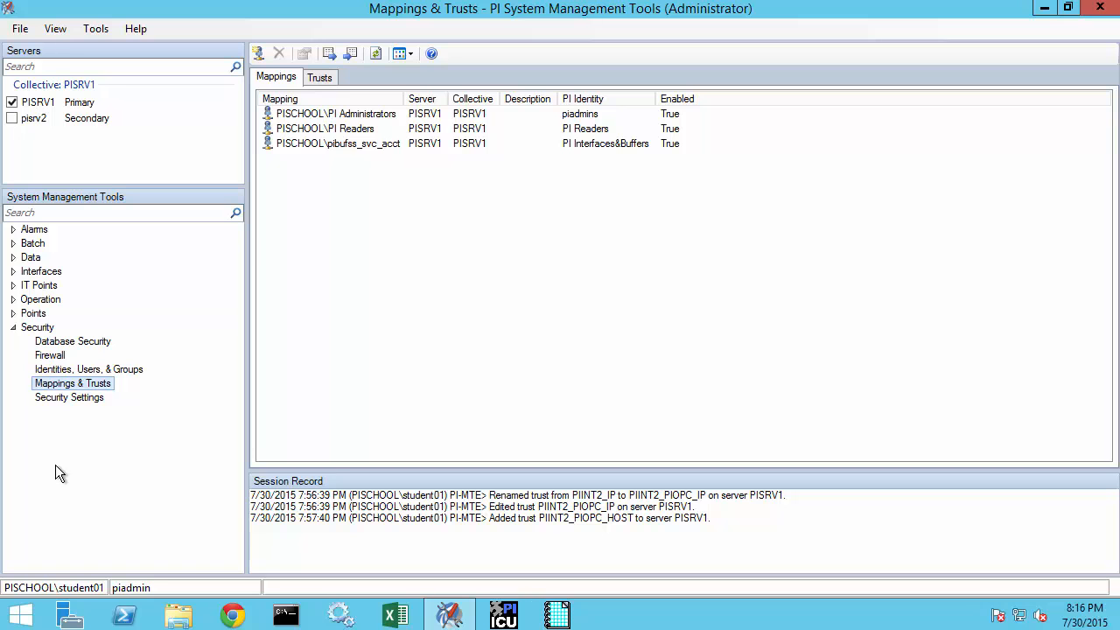
pyautogui.click(13, 257)
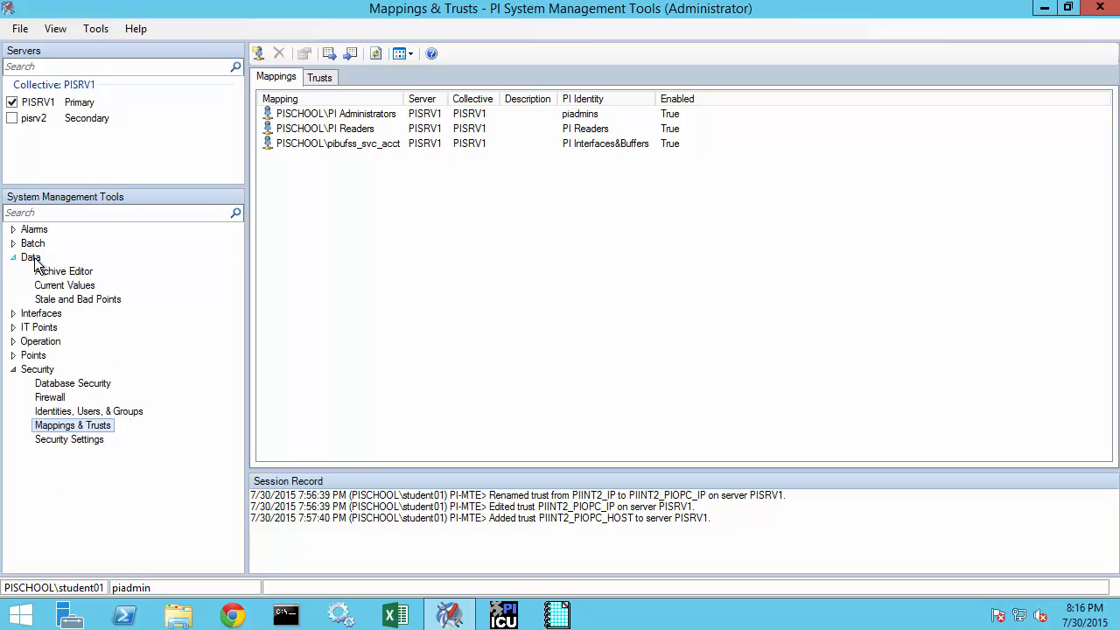
pyautogui.click(64, 285)
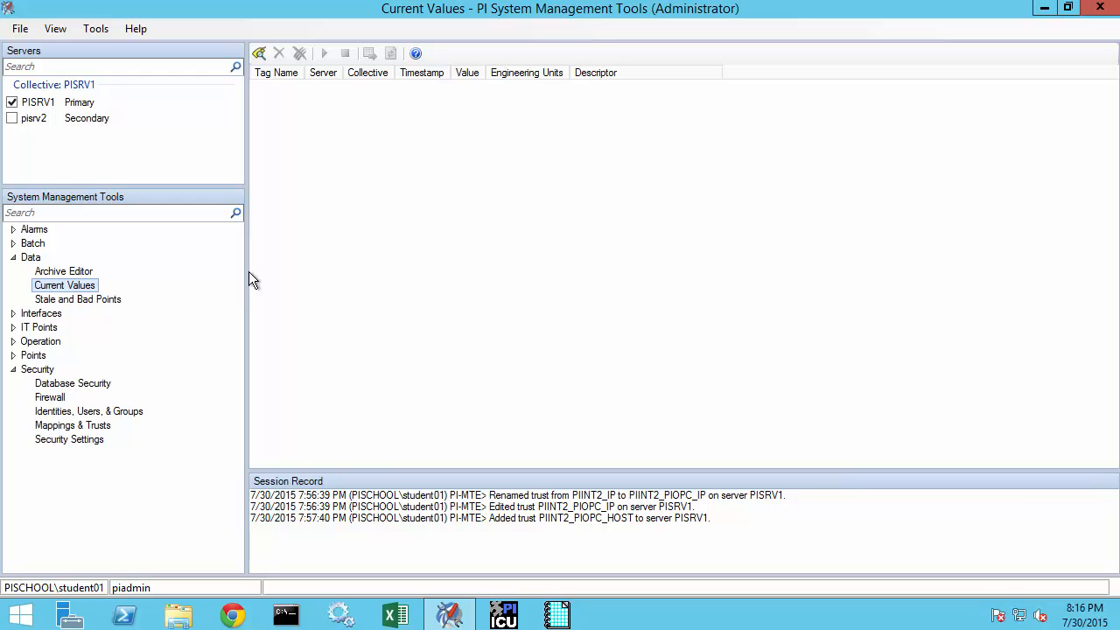
# Search point source opc and add the nine tags Pump1.OilPressure through Pump2.PumpSpeed
pyautogui.moveTo(62, 113); pyautogui.dragTo(3, 91)
pyautogui.press('Escape')
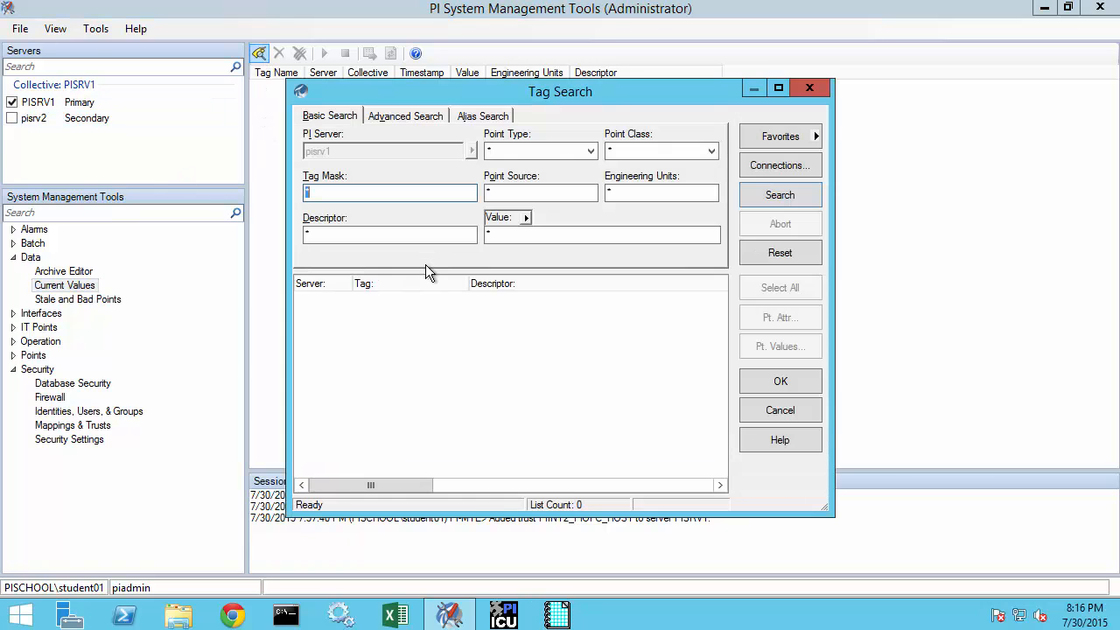
pyautogui.press('Tab')
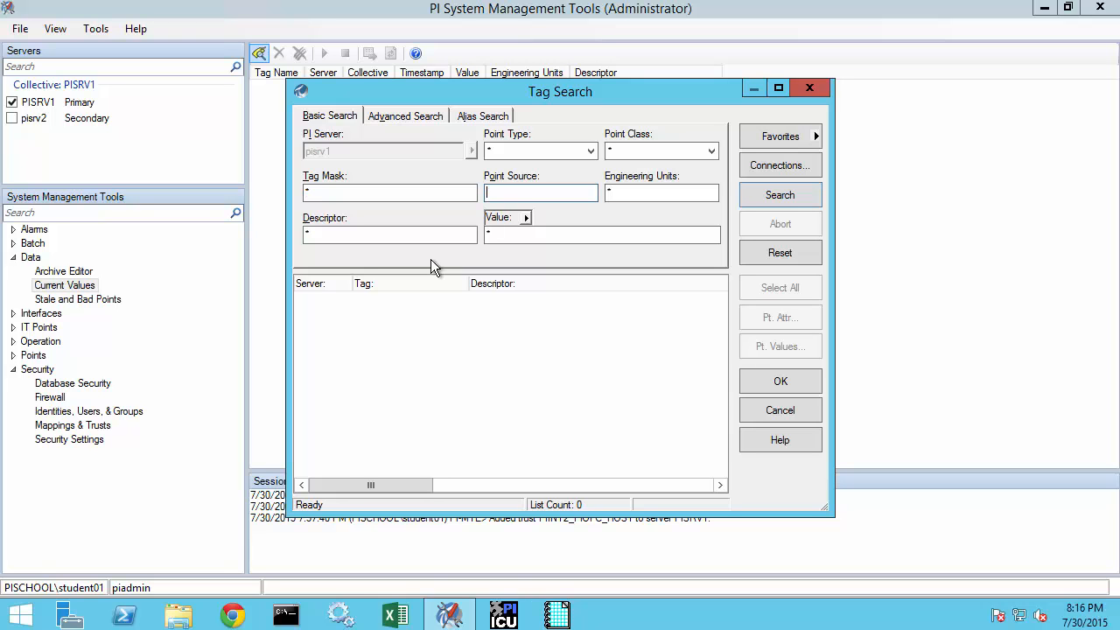
pyautogui.write('opc')
pyautogui.click(756, 198)
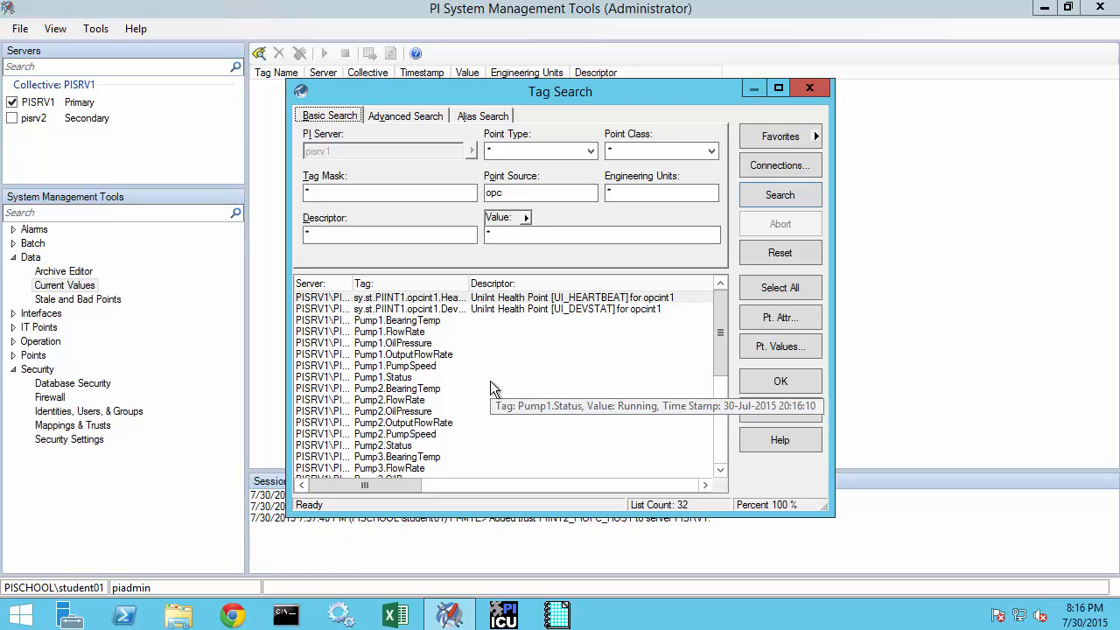
pyautogui.click(418, 345)
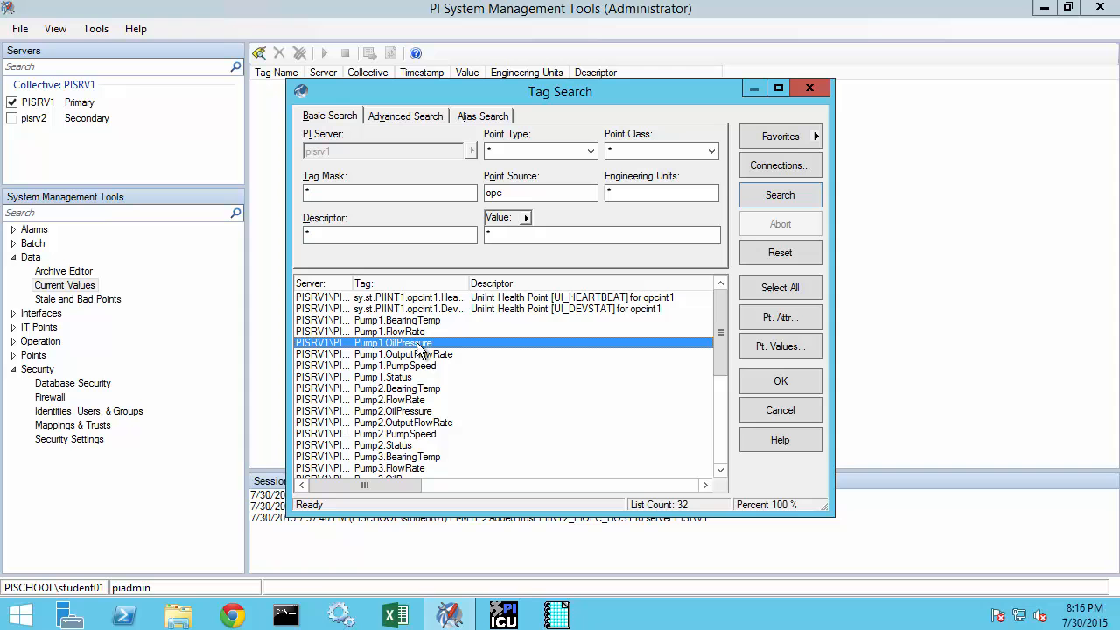
pyautogui.keyDown('shift'); pyautogui.click(419, 434); pyautogui.keyUp('shift')
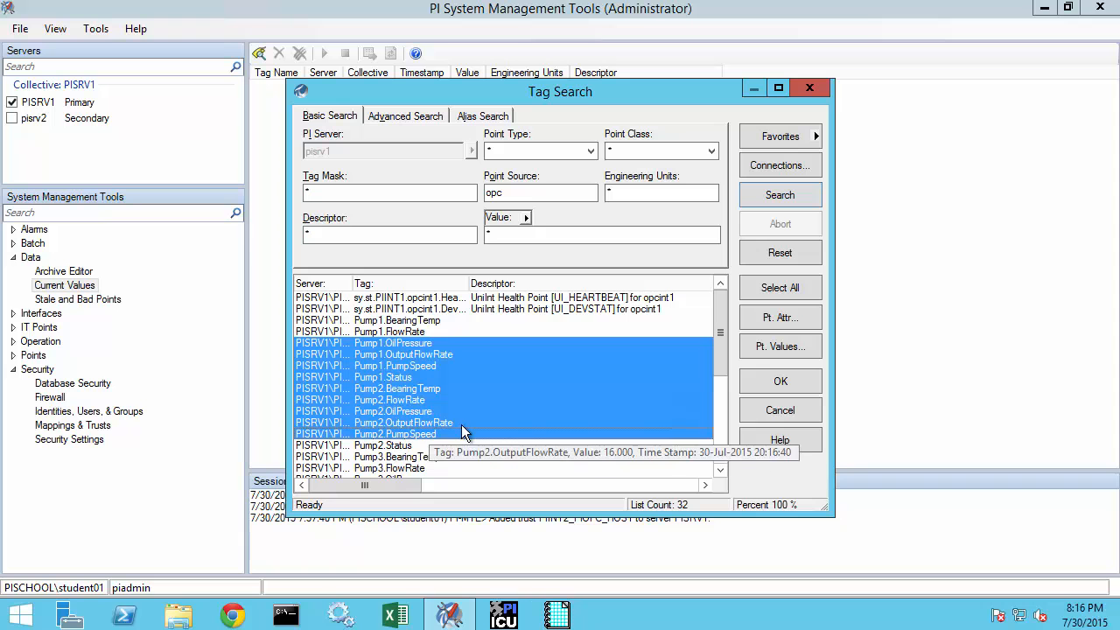
pyautogui.click(759, 388)
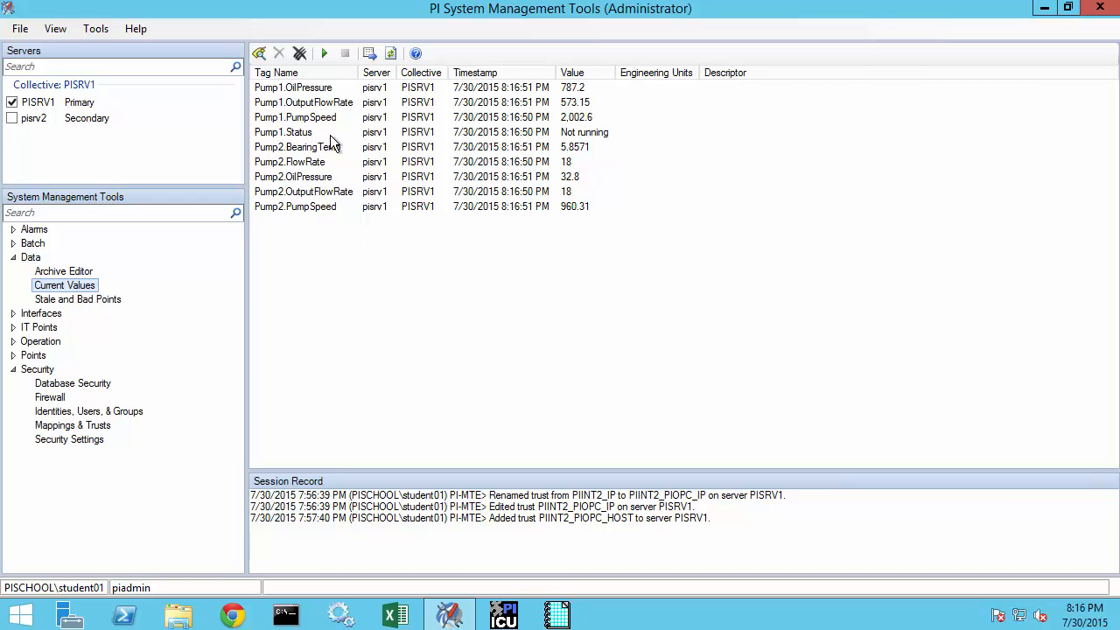
# Start live updating of the pump tag values, then uncheck PISRV1 as the data source
pyautogui.click(324, 55)
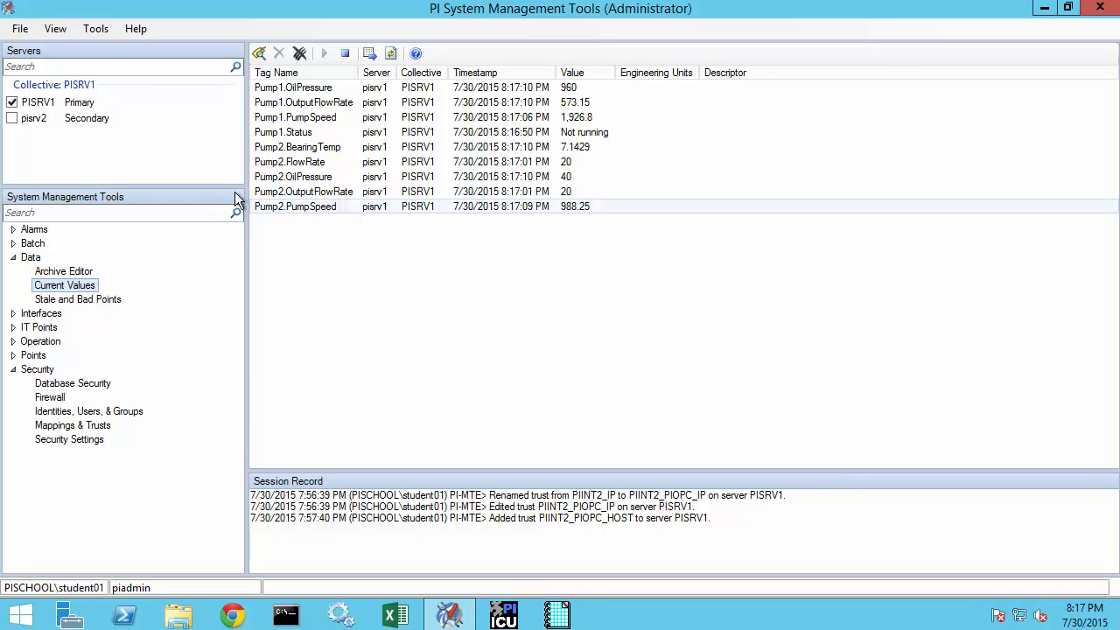
pyautogui.moveTo(63, 110); pyautogui.dragTo(2, 96)
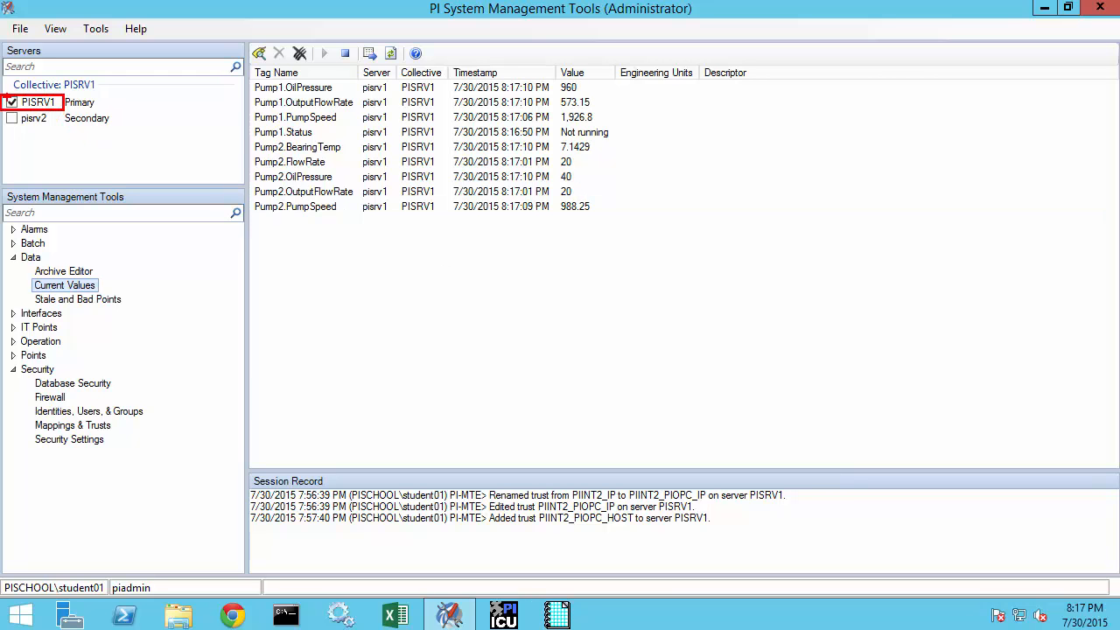
pyautogui.press('Escape')
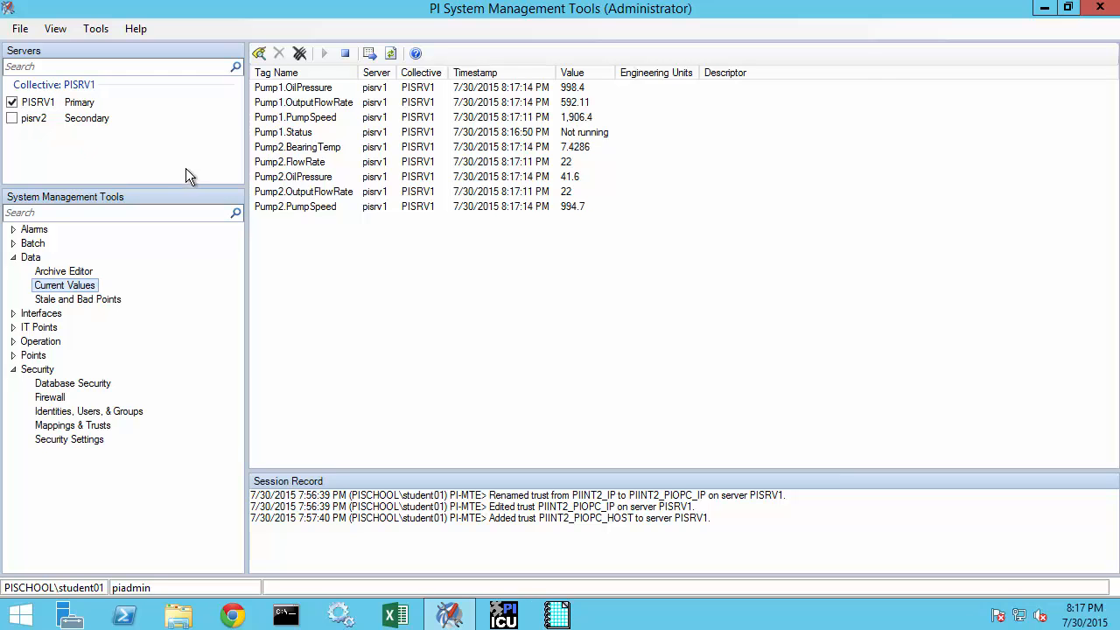
pyautogui.click(12, 102)
# Switch to secondary server pisrv2 and search its tags with point source opc
pyautogui.click(11, 119)
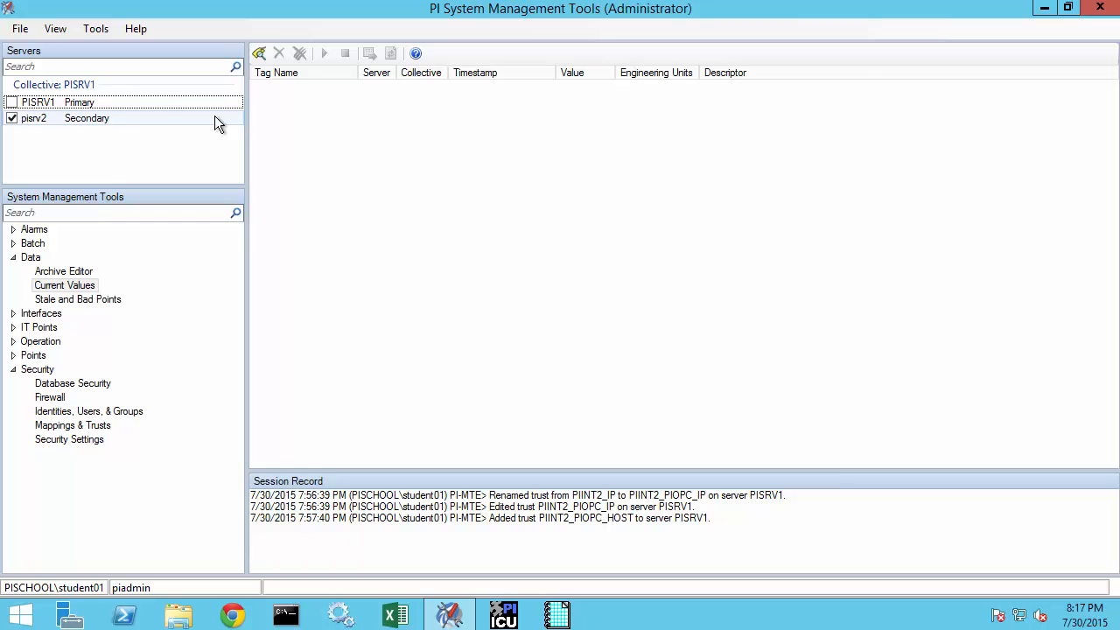
pyautogui.click(259, 54)
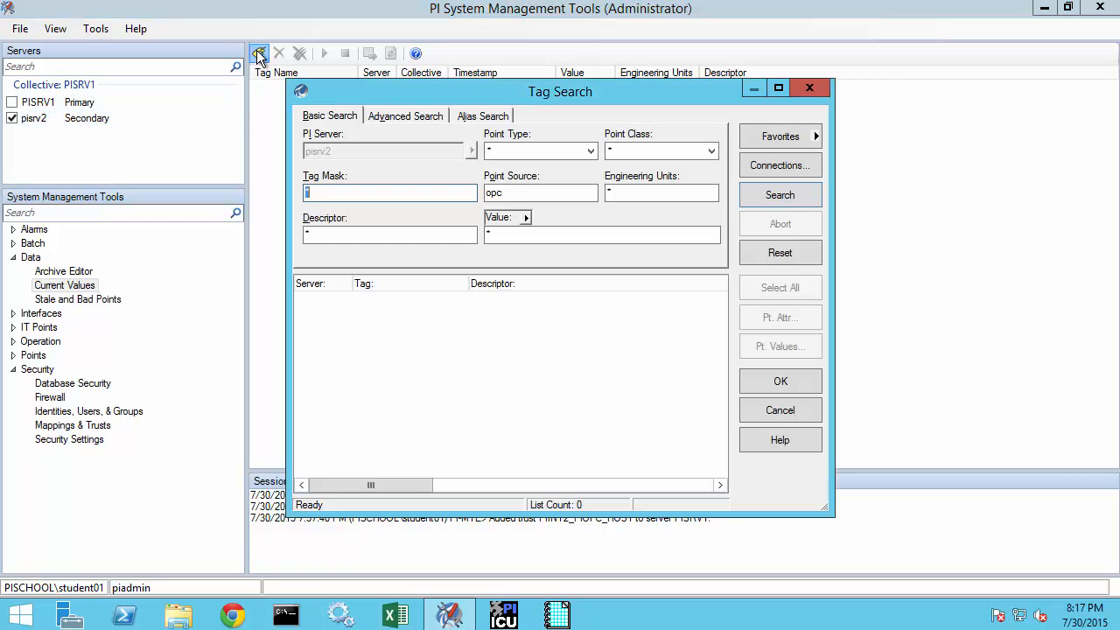
pyautogui.moveTo(508, 194); pyautogui.dragTo(482, 193)
pyautogui.click(528, 195)
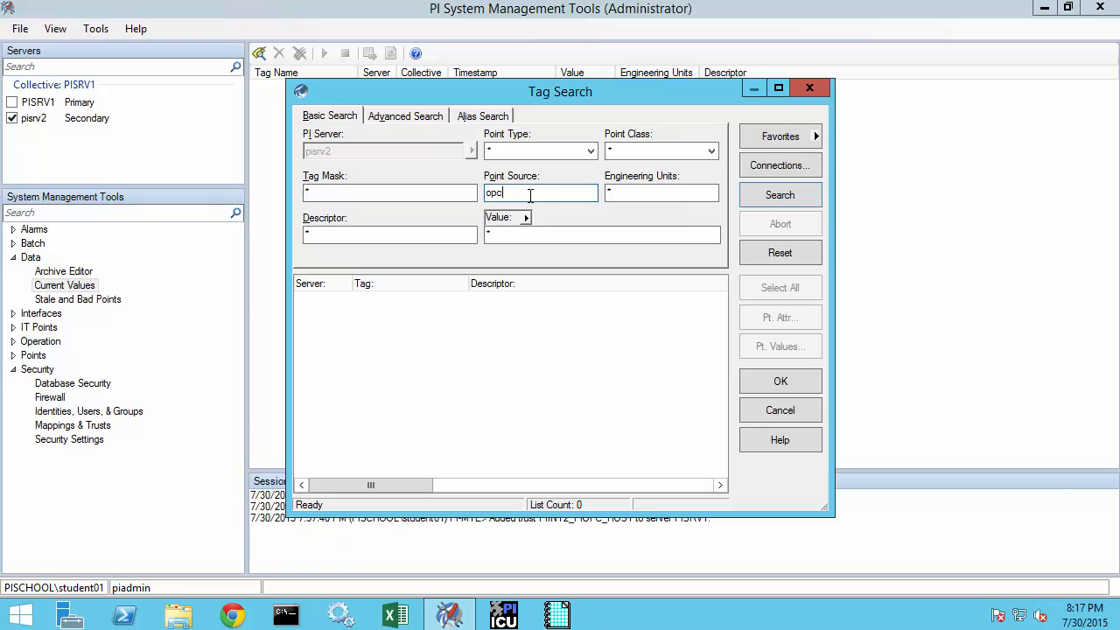
pyautogui.click(757, 196)
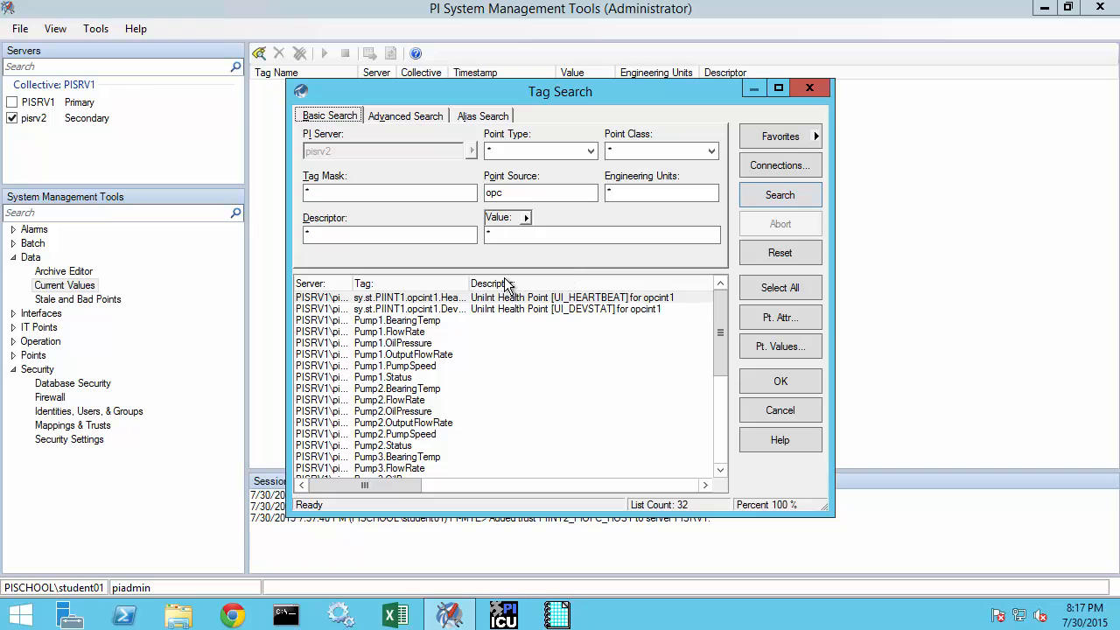
# Add the eight tags Pump1.OilPressure through Pump2.OutputFlowRate and start live updating
pyautogui.click(401, 343)
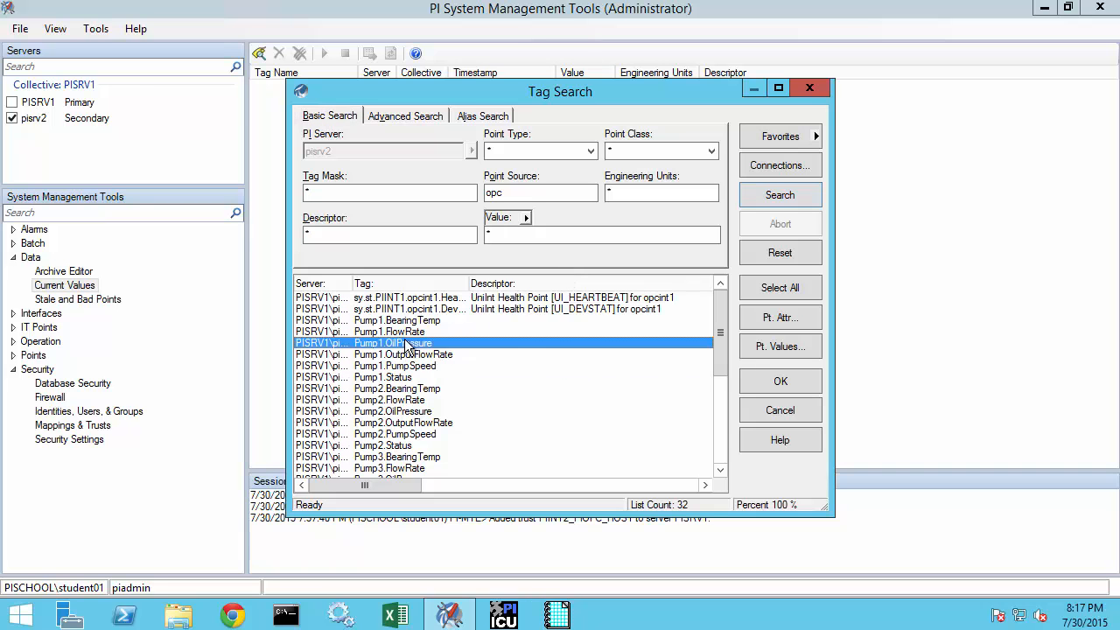
pyautogui.keyDown('shift'); pyautogui.click(424, 422); pyautogui.keyUp('shift')
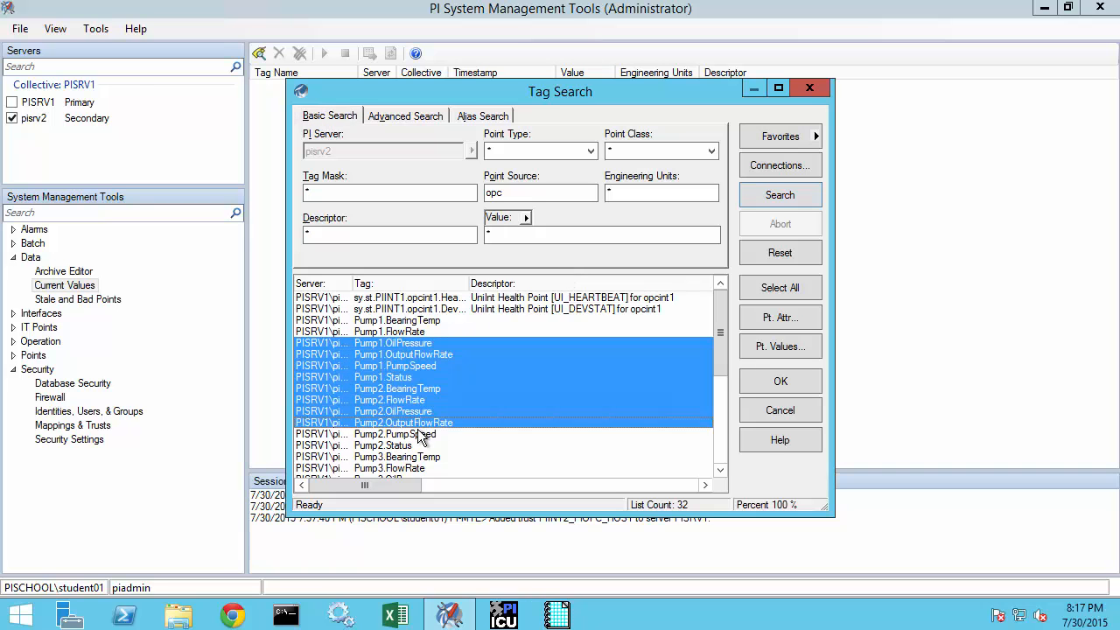
pyautogui.click(770, 383)
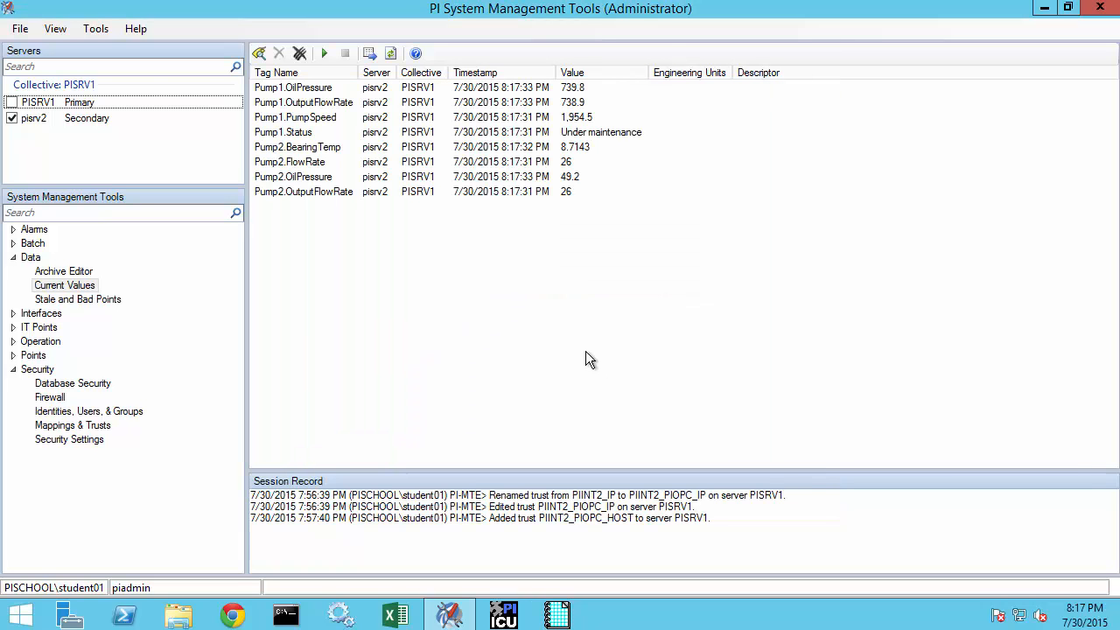
pyautogui.click(324, 53)
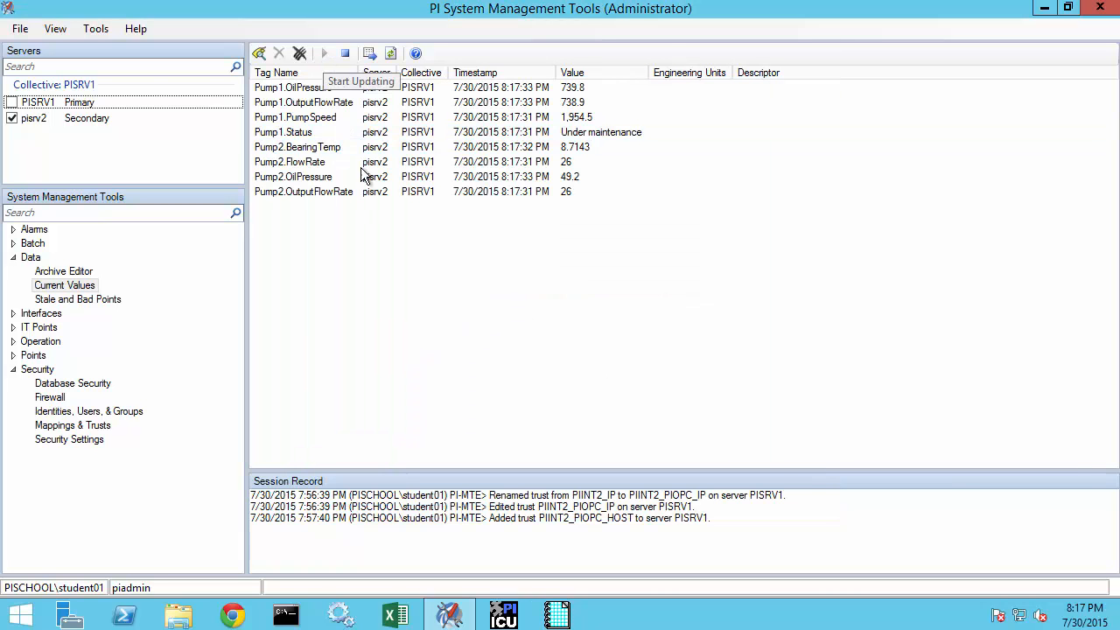